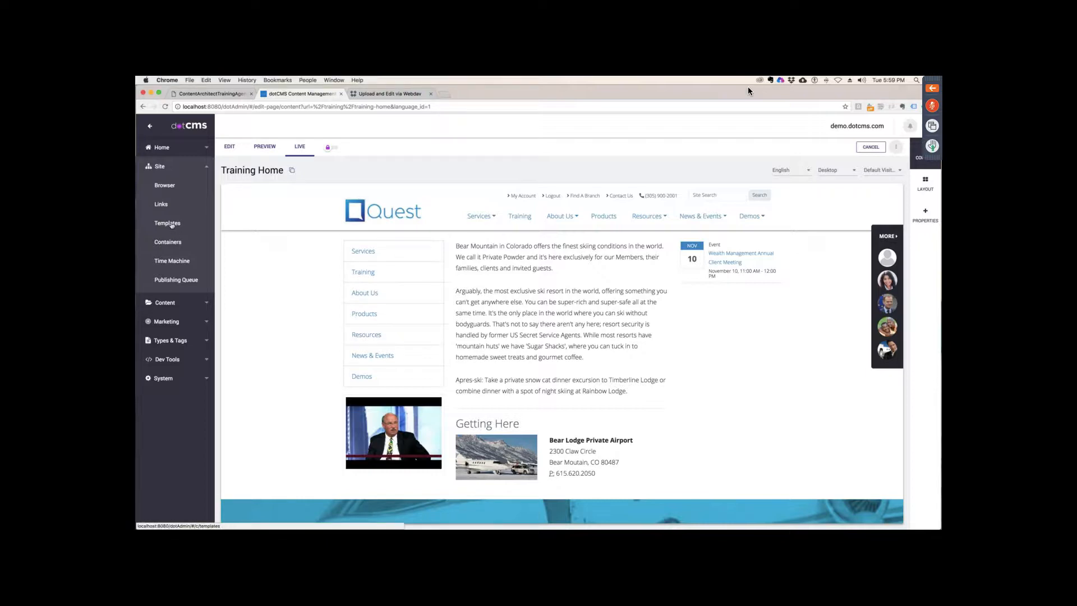
Step: Open the training-home page from the training folder and examine the Services and About Us submenus in its main navigation
{"action": "left_click", "coordinate": [162, 205]}
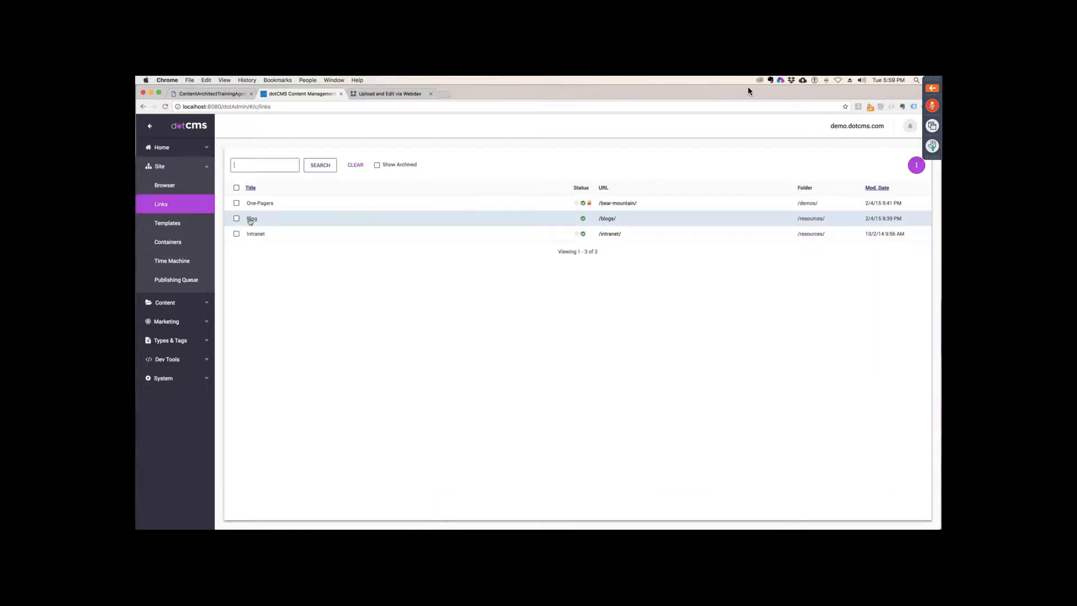
{"action": "left_click", "coordinate": [163, 193]}
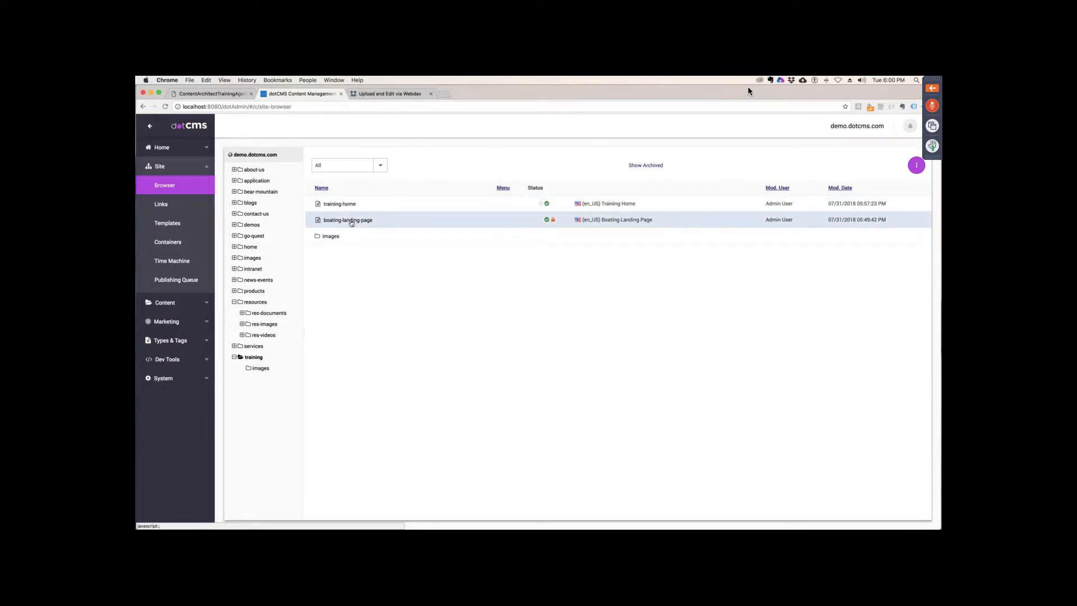
{"action": "left_click", "coordinate": [339, 204]}
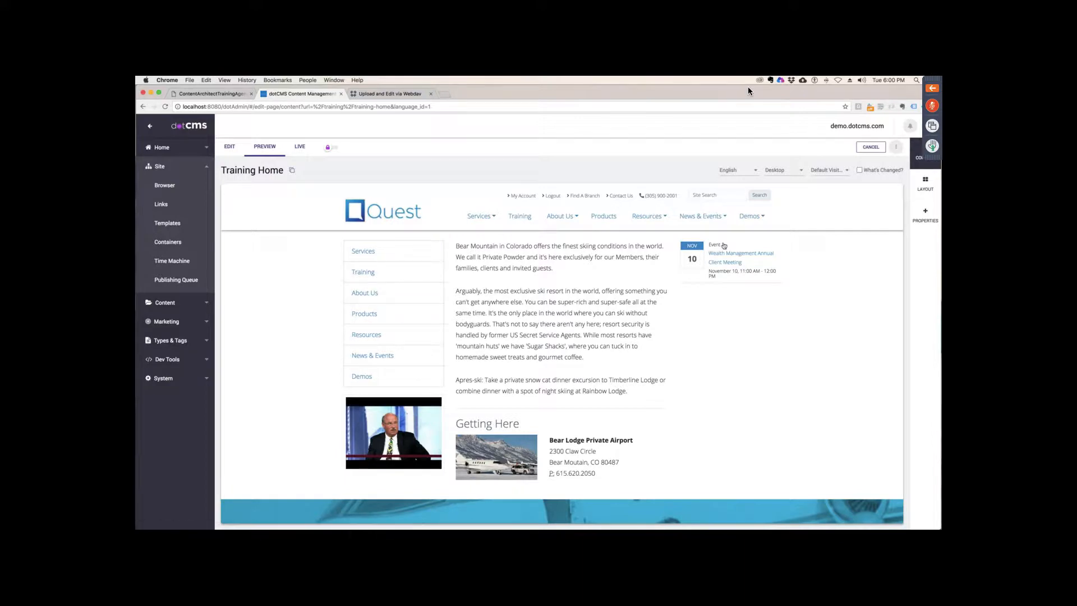
{"action": "mouse_move", "coordinate": [497, 217]}
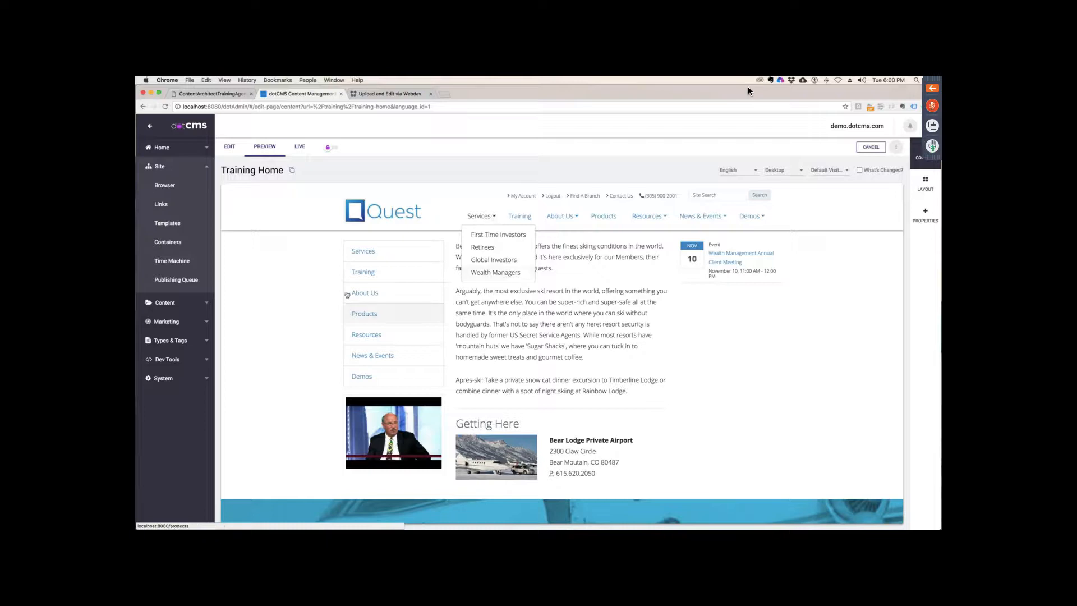
{"action": "left_click_drag", "start_coordinate": [348, 292], "coordinate": [343, 294]}
{"action": "left_click", "coordinate": [333, 354]}
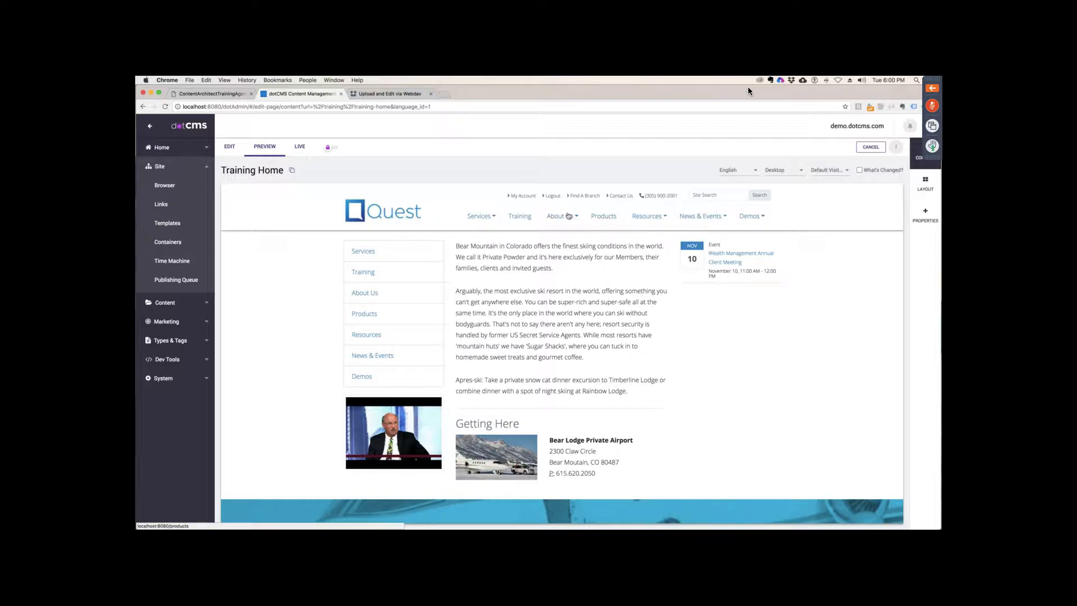
{"action": "mouse_move", "coordinate": [575, 218]}
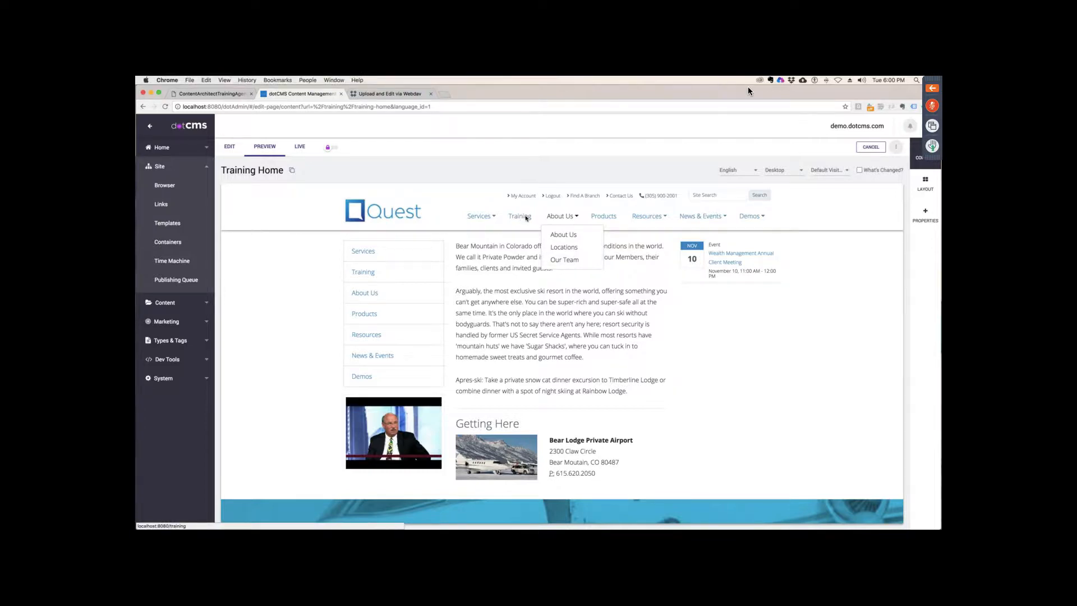
Step: Enable Show on Menu in the properties of boating-landing-page in the training folder, and save and publish the page
{"action": "left_click", "coordinate": [166, 185]}
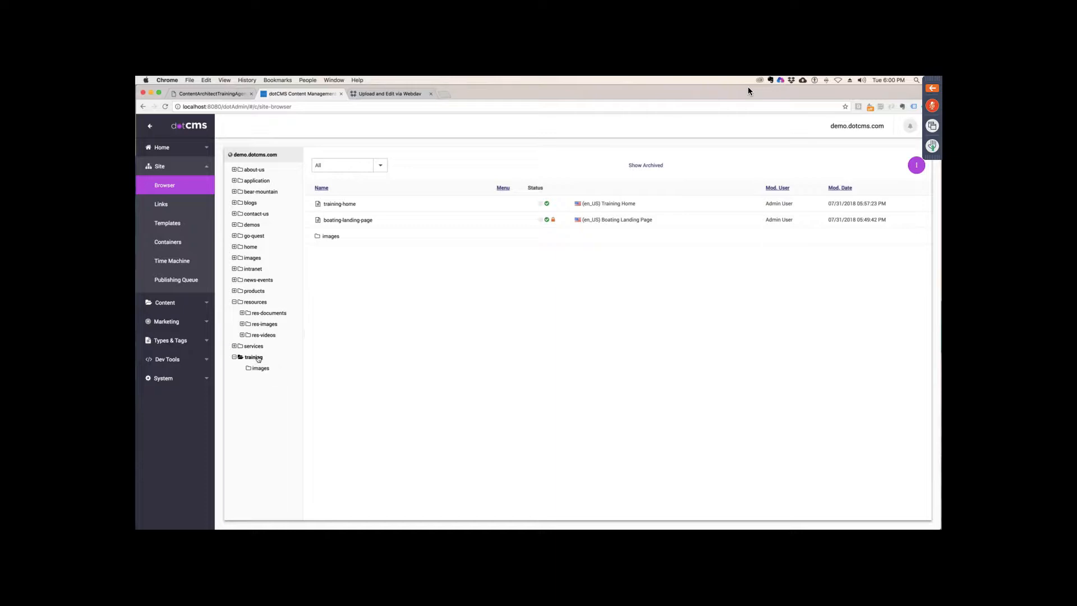
{"action": "right_click", "coordinate": [340, 220]}
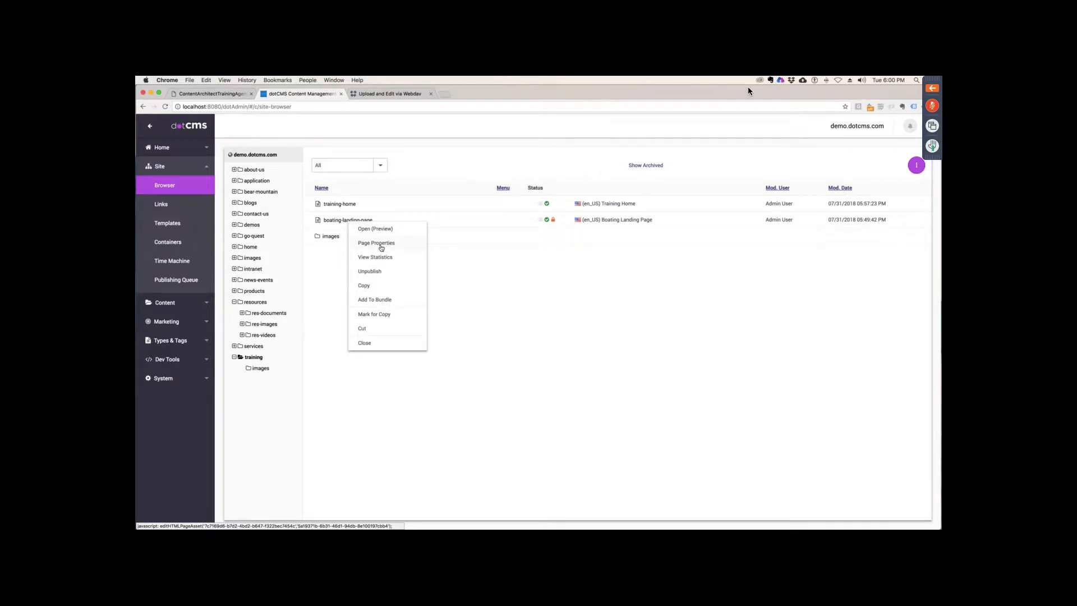
{"action": "left_click", "coordinate": [386, 244]}
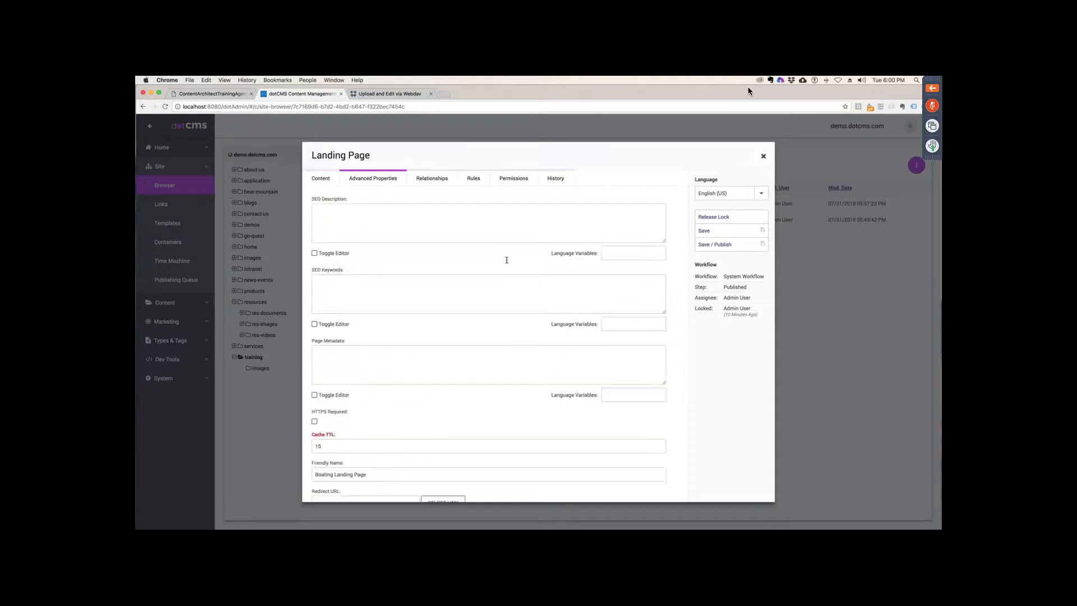
{"action": "scroll", "coordinate": [380, 321], "scroll_direction": "down", "scroll_amount": 3}
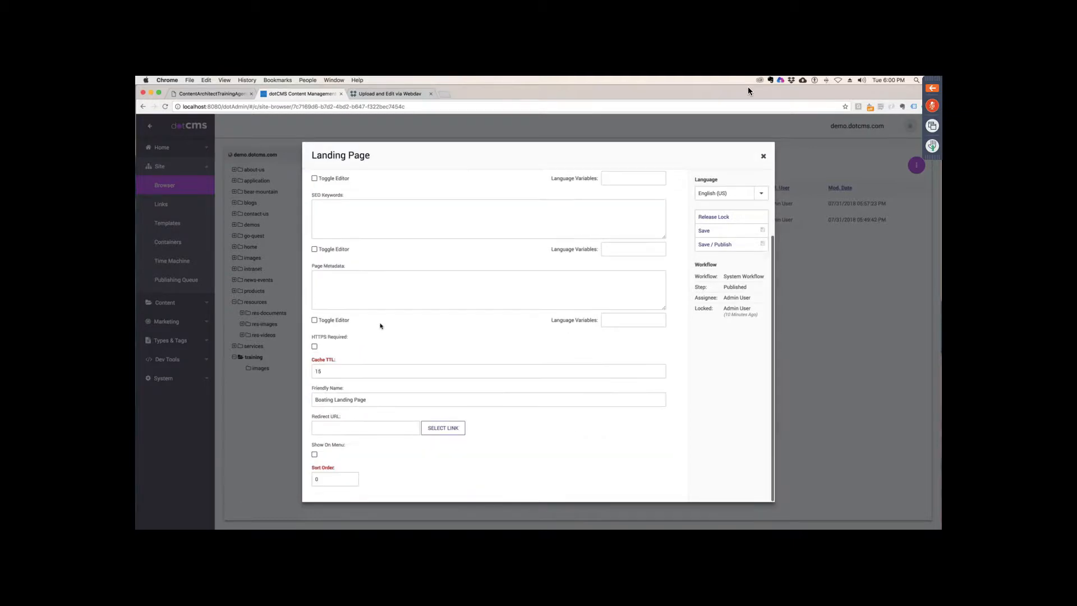
{"action": "mouse_move", "coordinate": [322, 455]}
{"action": "left_mouse_down"}
{"action": "mouse_move", "coordinate": [324, 444]}
{"action": "mouse_move", "coordinate": [313, 447]}
{"action": "left_mouse_up"}
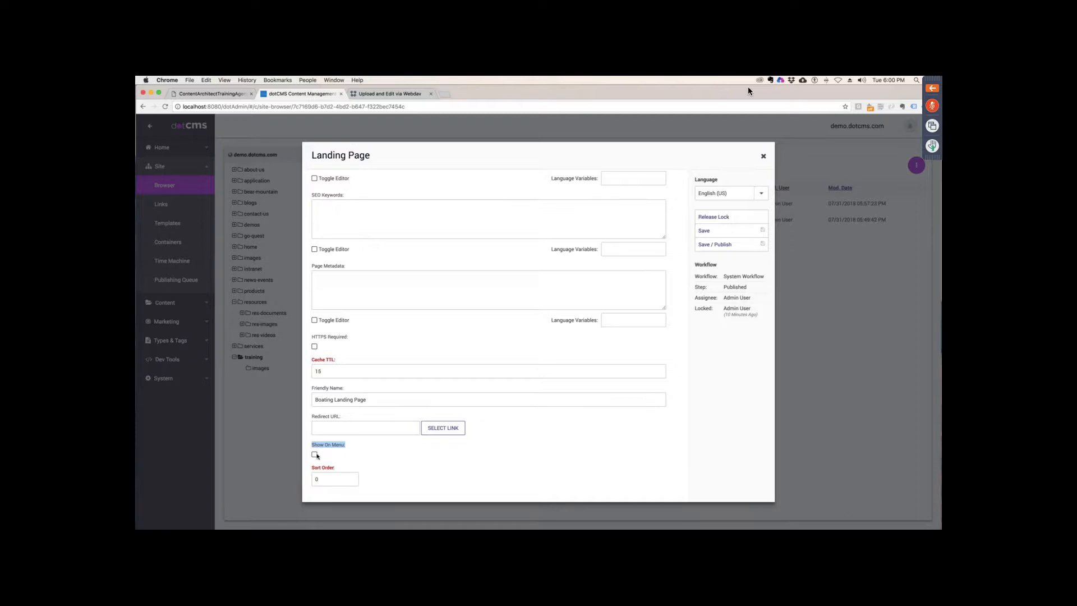
{"action": "left_click", "coordinate": [315, 454]}
{"action": "left_click", "coordinate": [729, 244]}
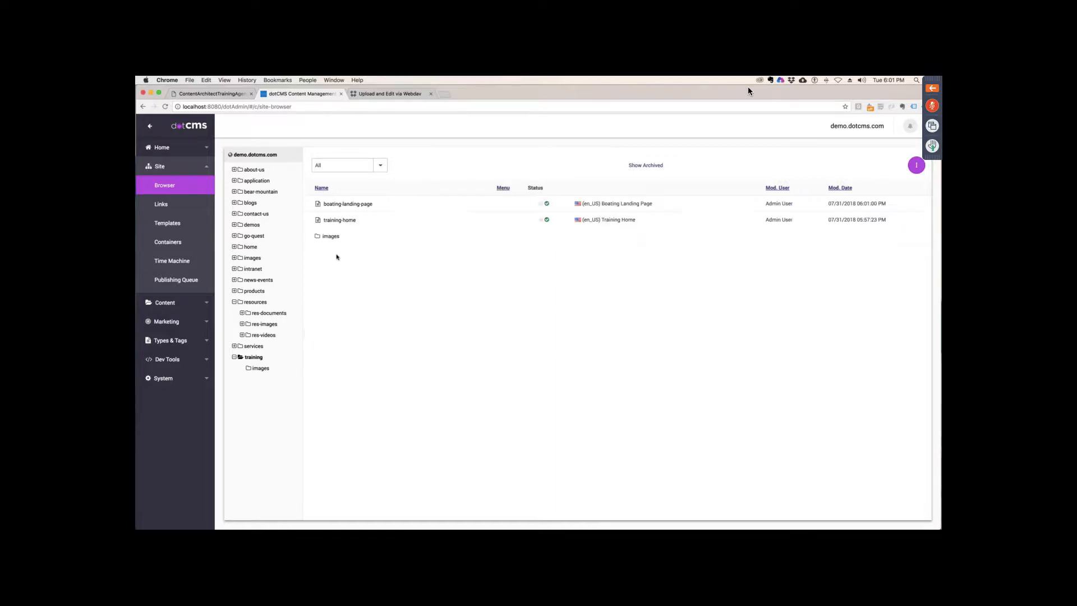
Step: Check the Training submenu on the training-home page and return to the site browser
{"action": "left_click", "coordinate": [340, 220]}
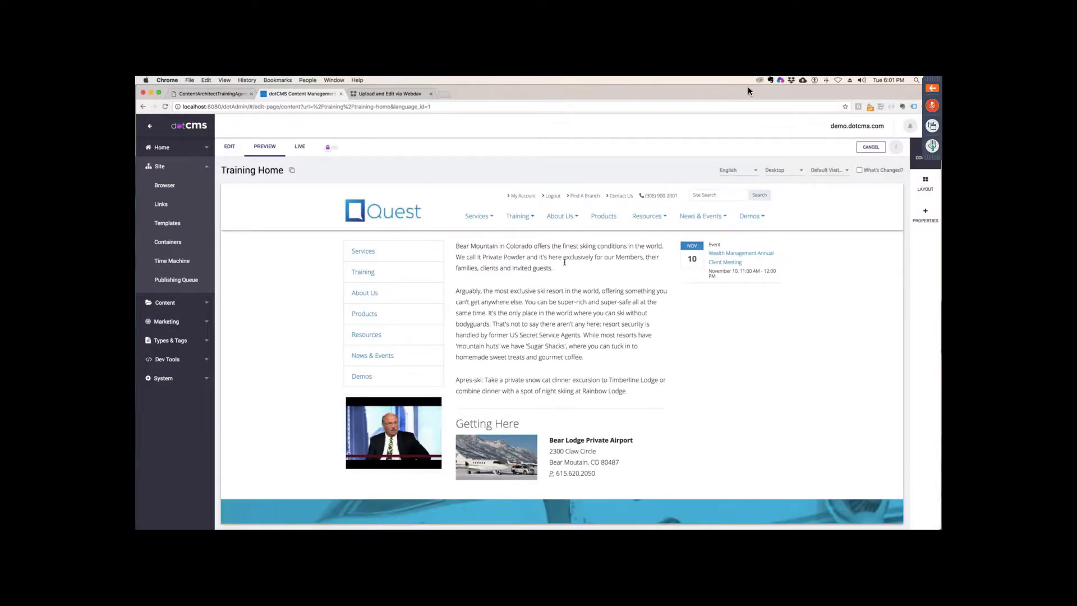
{"action": "mouse_move", "coordinate": [532, 219]}
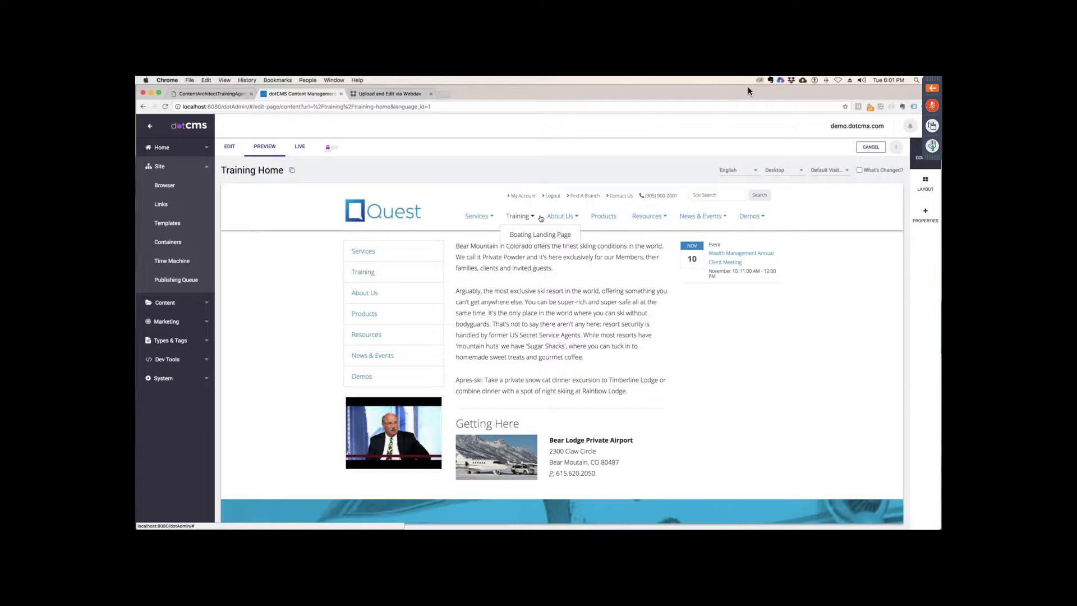
{"action": "left_click", "coordinate": [164, 185]}
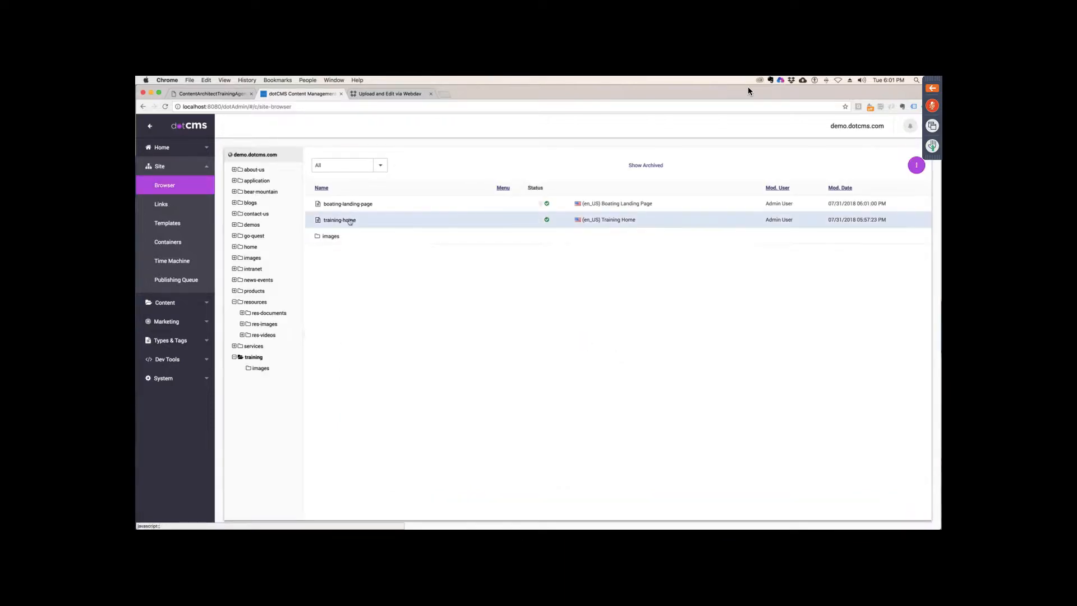
Step: Start a new menu link in the training folder and title it "Create Account"
{"action": "right_click", "coordinate": [257, 359]}
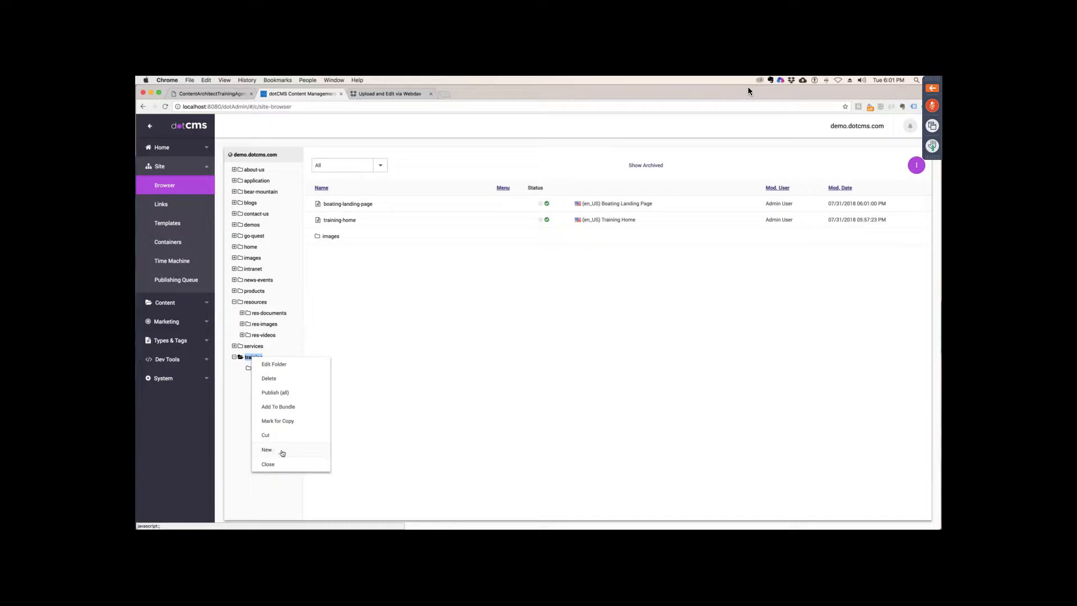
{"action": "mouse_move", "coordinate": [283, 452]}
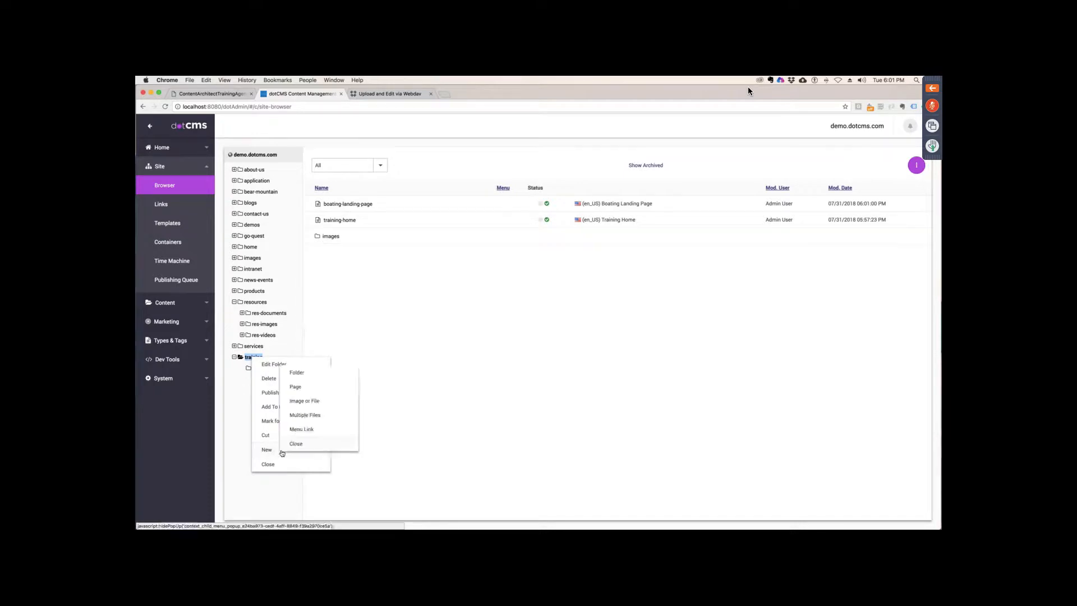
{"action": "left_click", "coordinate": [309, 433]}
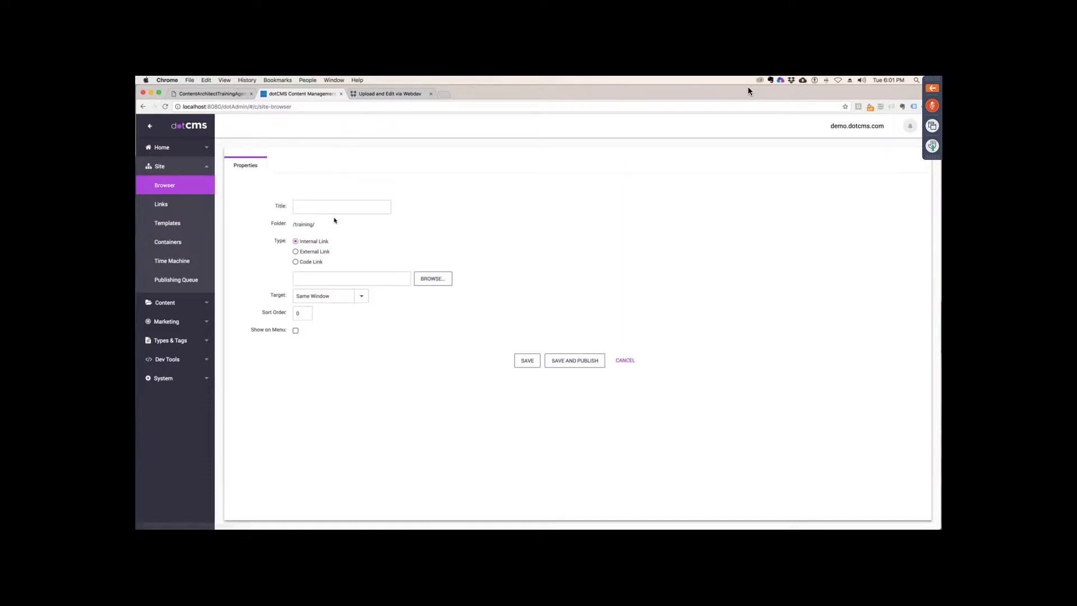
{"action": "left_click", "coordinate": [368, 207]}
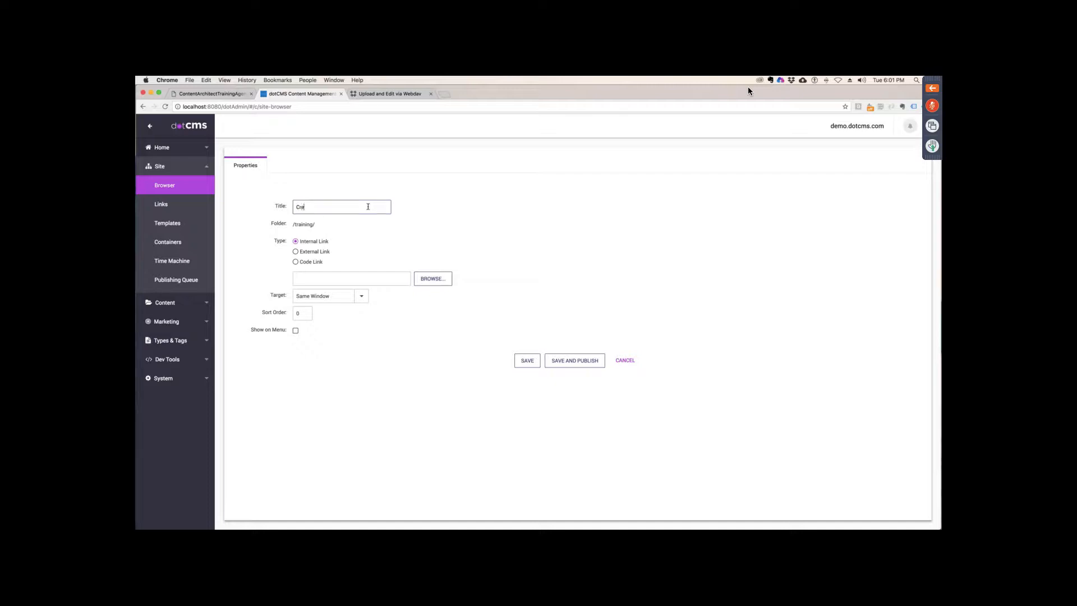
{"action": "type", "text": "Create Account"}
{"action": "left_click", "coordinate": [412, 238]}
{"action": "left_click", "coordinate": [299, 263]}
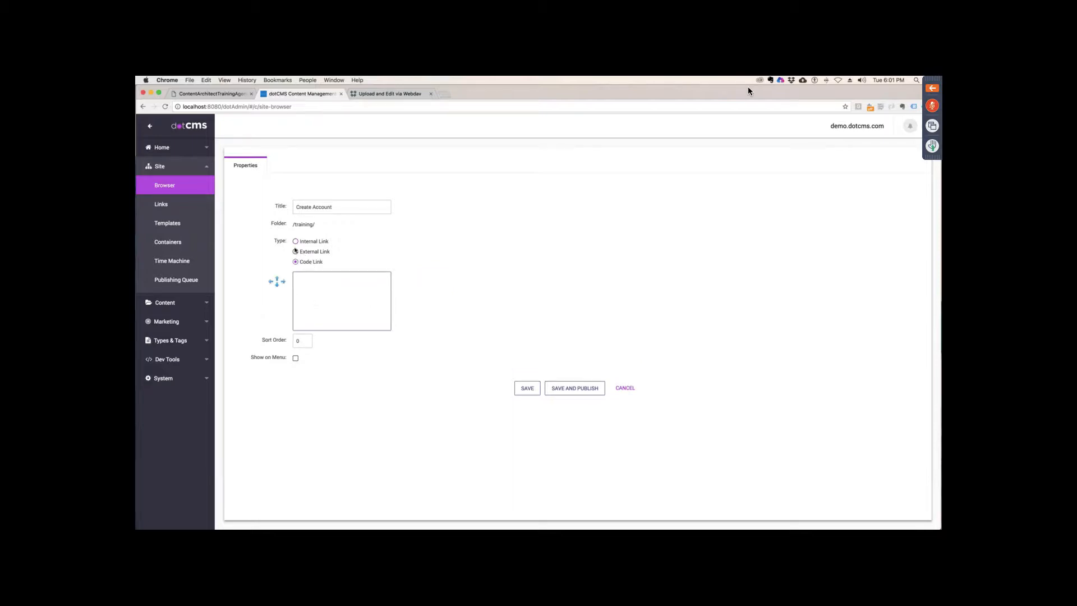
{"action": "left_click", "coordinate": [315, 253]}
{"action": "left_click", "coordinate": [323, 279]}
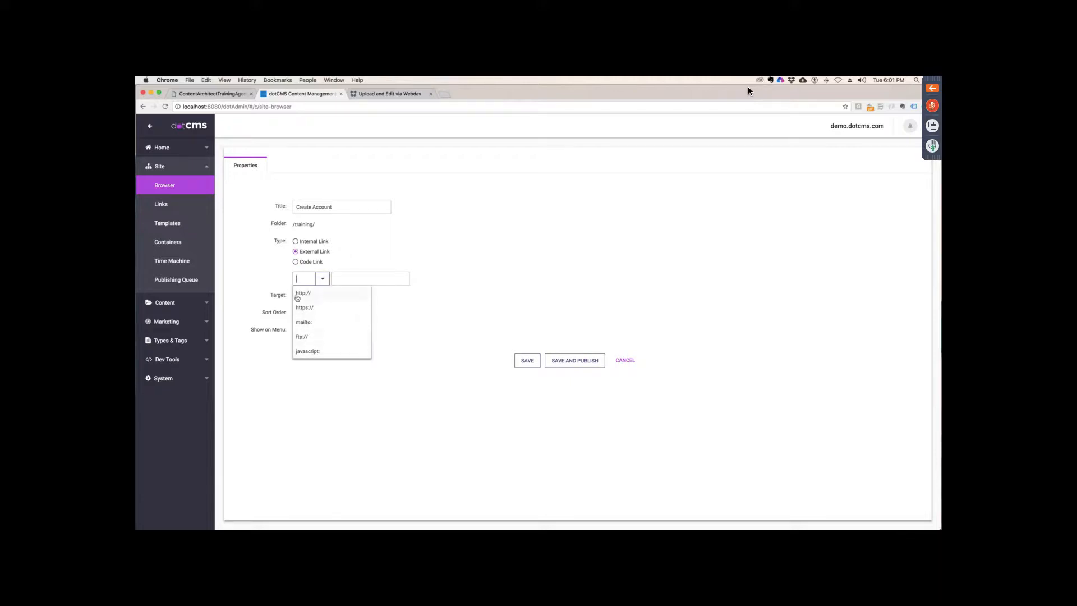
{"action": "left_click", "coordinate": [363, 263]}
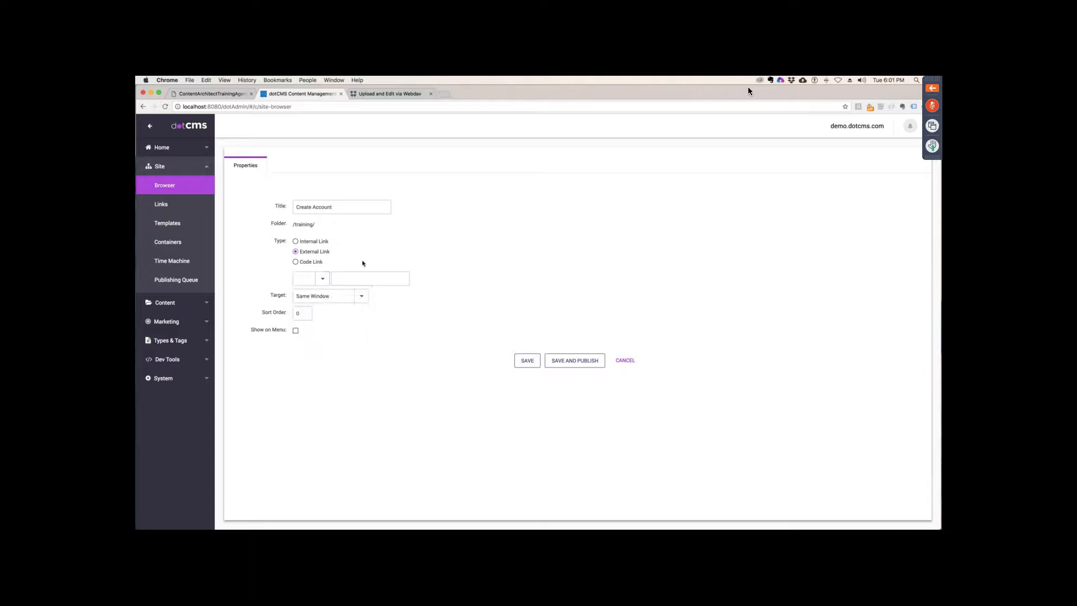
Step: Point the internal link to the Create Account page in the application folder, with Show on Menu enabled, and save and publish it
{"action": "left_click", "coordinate": [301, 242]}
{"action": "left_click", "coordinate": [433, 279]}
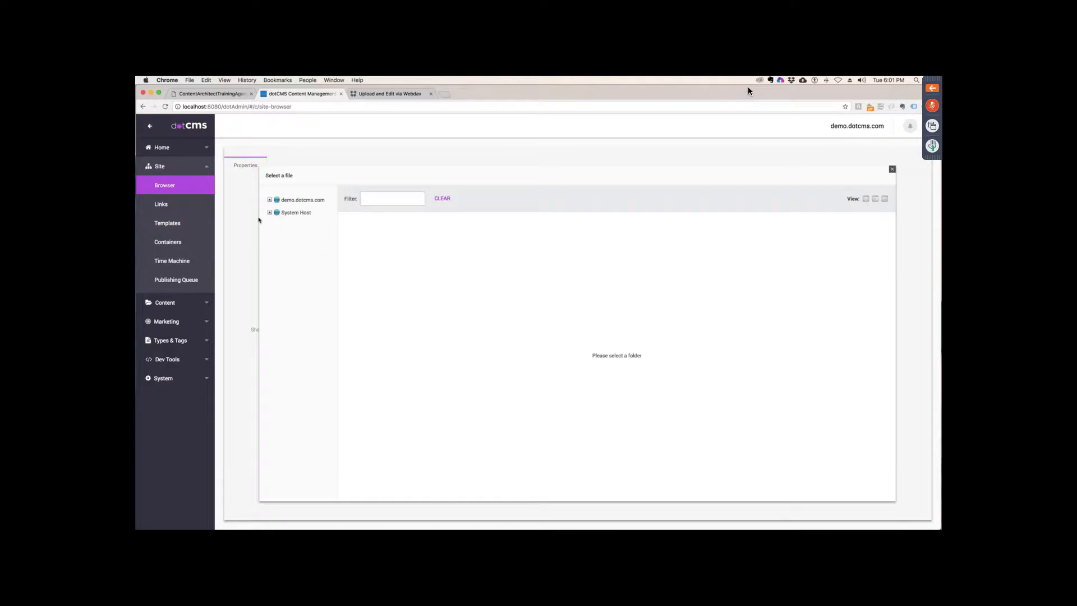
{"action": "left_click", "coordinate": [268, 201]}
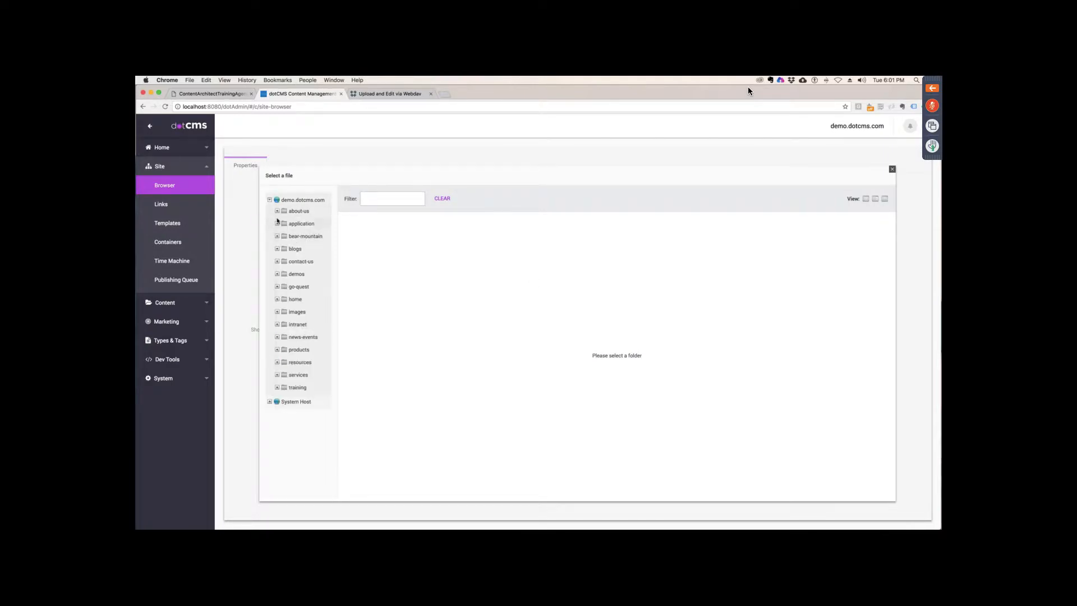
{"action": "left_click", "coordinate": [289, 224]}
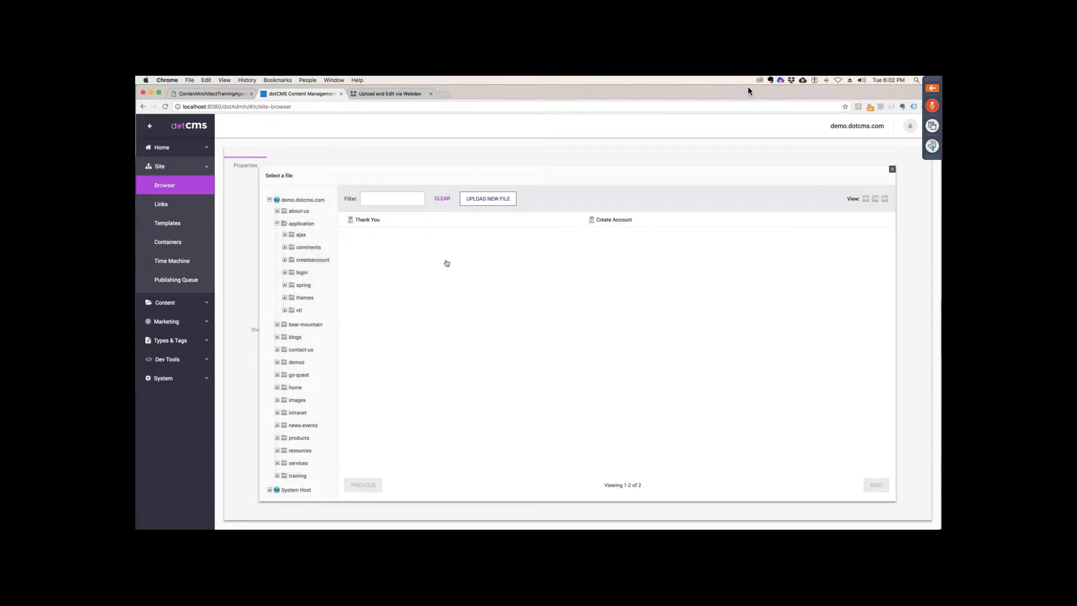
{"action": "left_click", "coordinate": [613, 219]}
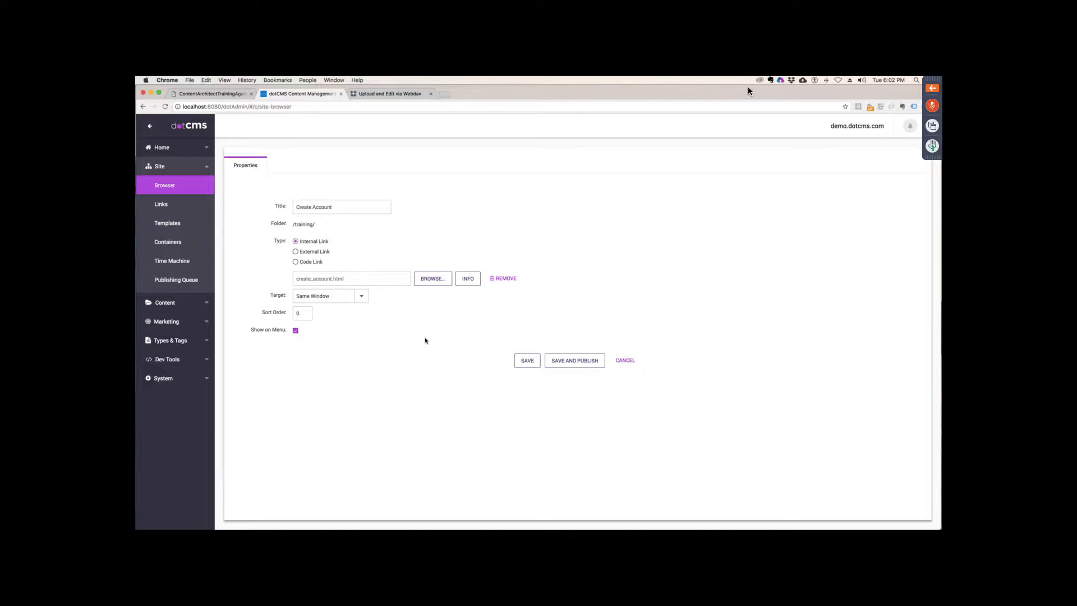
{"action": "double_click", "coordinate": [302, 314]}
{"action": "left_click", "coordinate": [592, 362]}
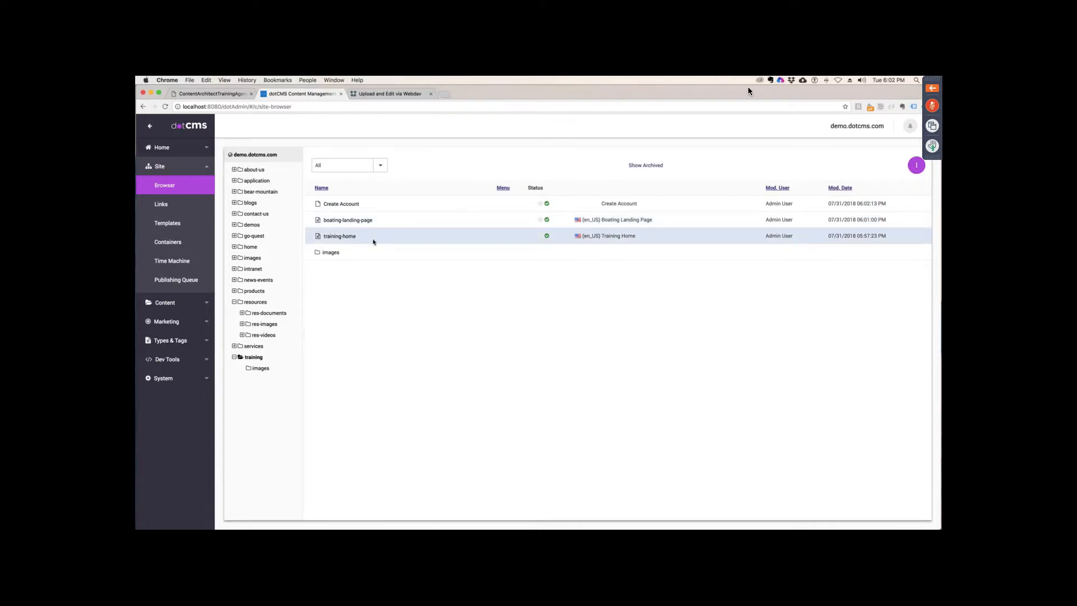
Step: Open the training-home page and check the Training submenu for the Create Account link
{"action": "left_click", "coordinate": [346, 237]}
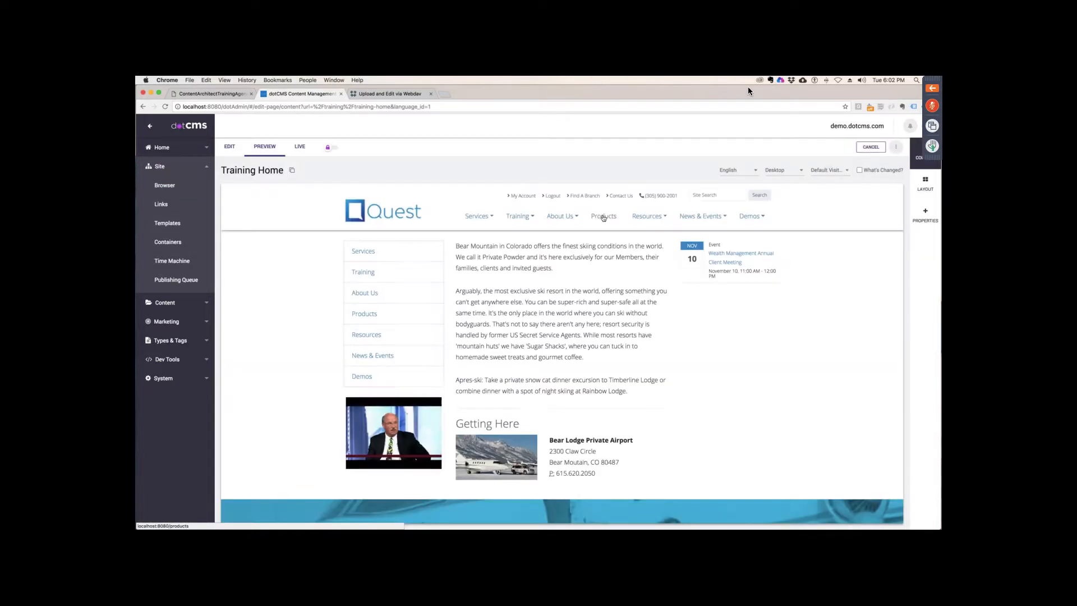
{"action": "left_click", "coordinate": [518, 216]}
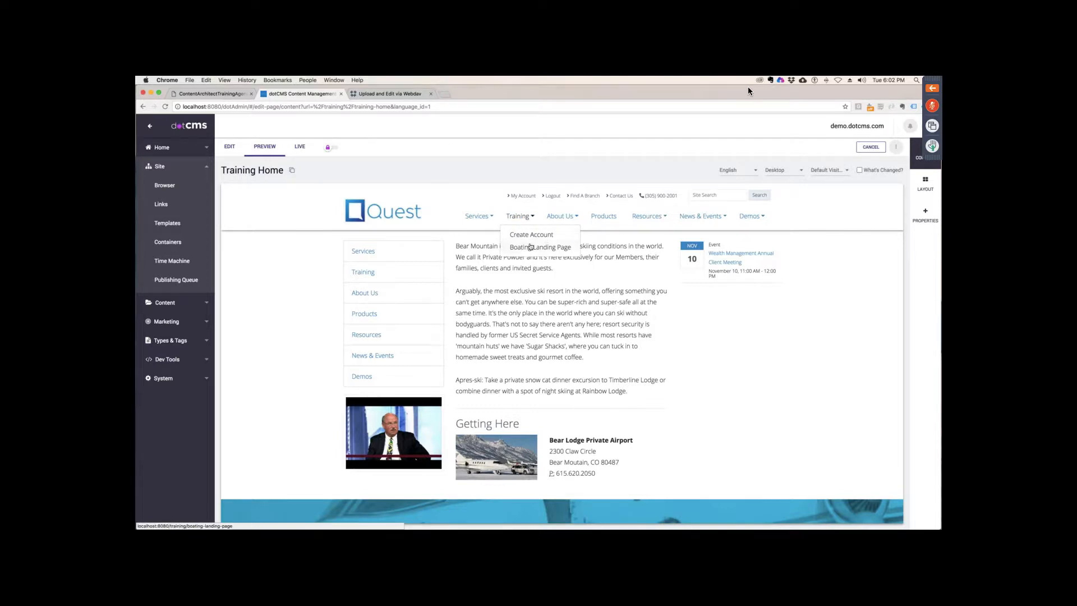
Step: Put the Training Home page in edit mode and reorder its main menu, moving Training between Resources and News & Events
{"action": "left_click", "coordinate": [228, 147]}
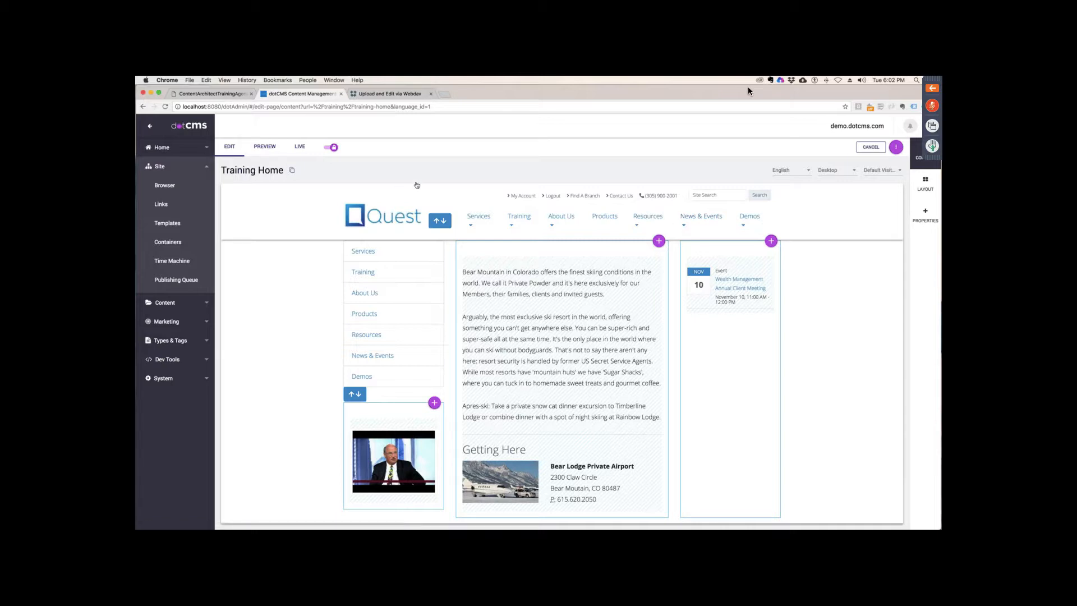
{"action": "left_click", "coordinate": [443, 223]}
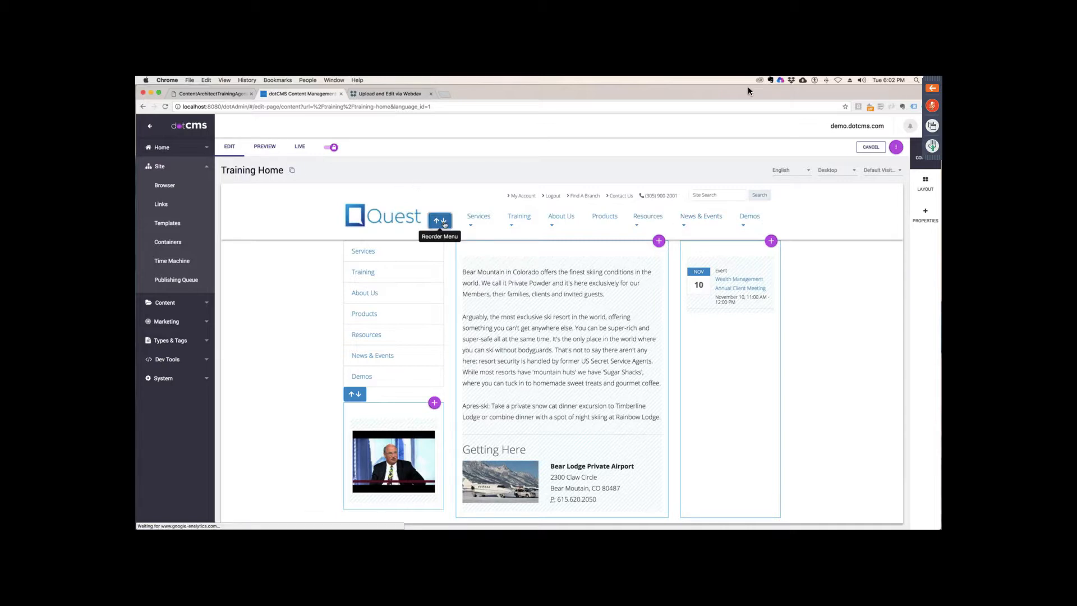
{"action": "scroll", "coordinate": [520, 318], "scroll_direction": "down", "scroll_amount": 2}
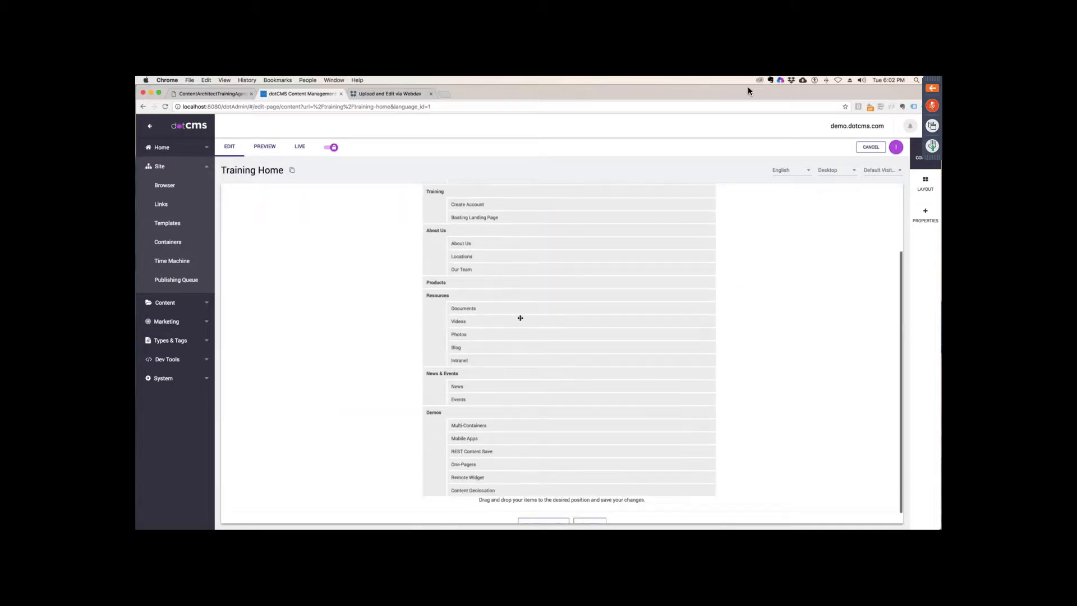
{"action": "scroll", "coordinate": [520, 318], "scroll_direction": "up", "scroll_amount": 3}
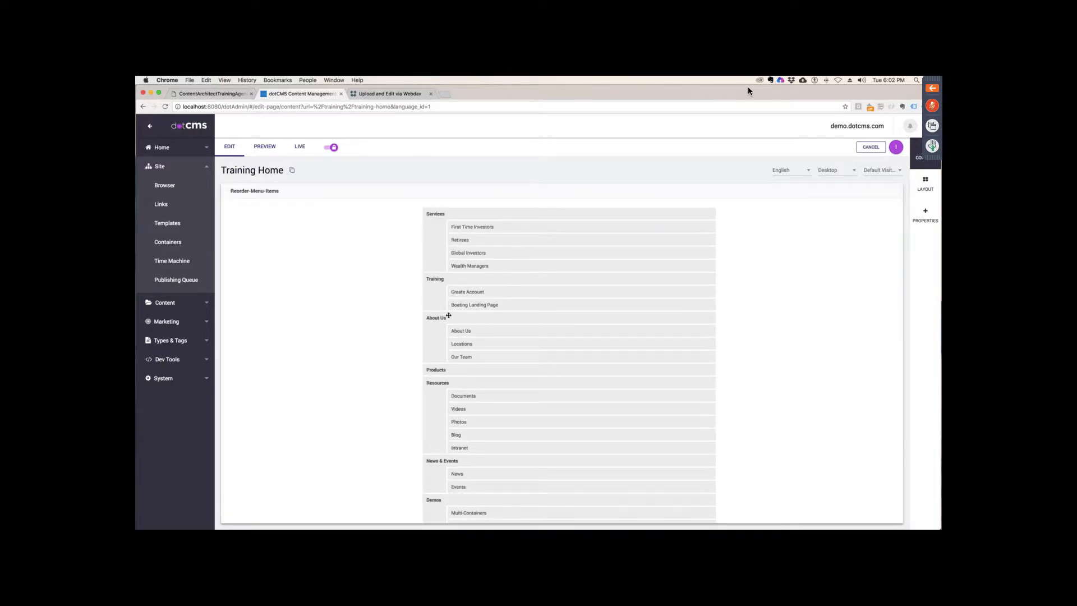
{"action": "left_click_drag", "start_coordinate": [432, 279], "coordinate": [429, 416]}
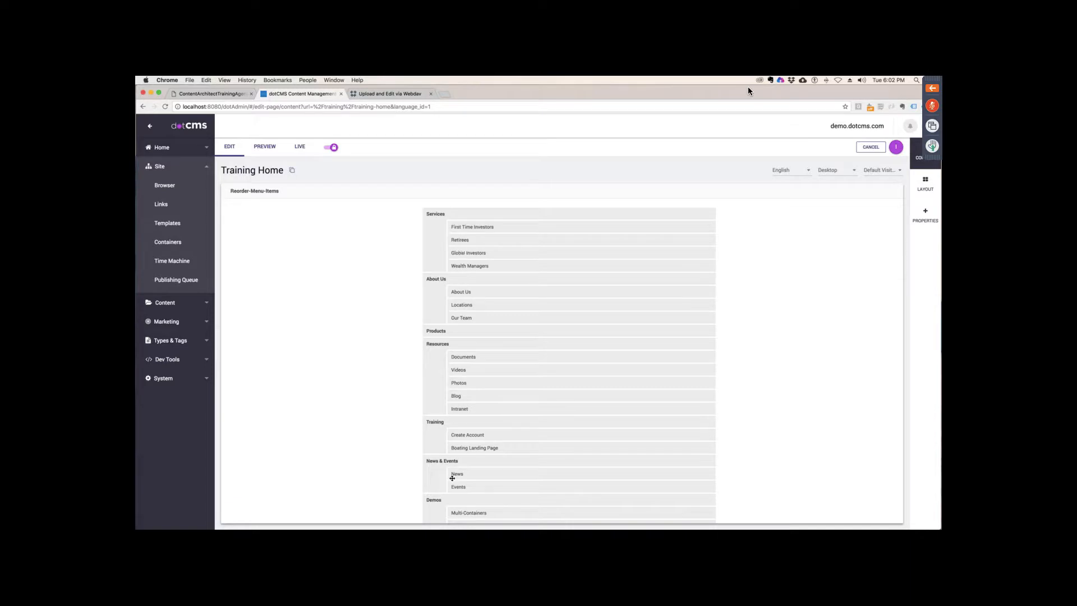
Step: Move the About Us section above Services in the menu order
{"action": "scroll", "coordinate": [459, 491], "scroll_direction": "down", "scroll_amount": 2}
{"action": "scroll", "coordinate": [459, 490], "scroll_direction": "up", "scroll_amount": 2}
{"action": "left_click_drag", "start_coordinate": [435, 281], "coordinate": [438, 216]}
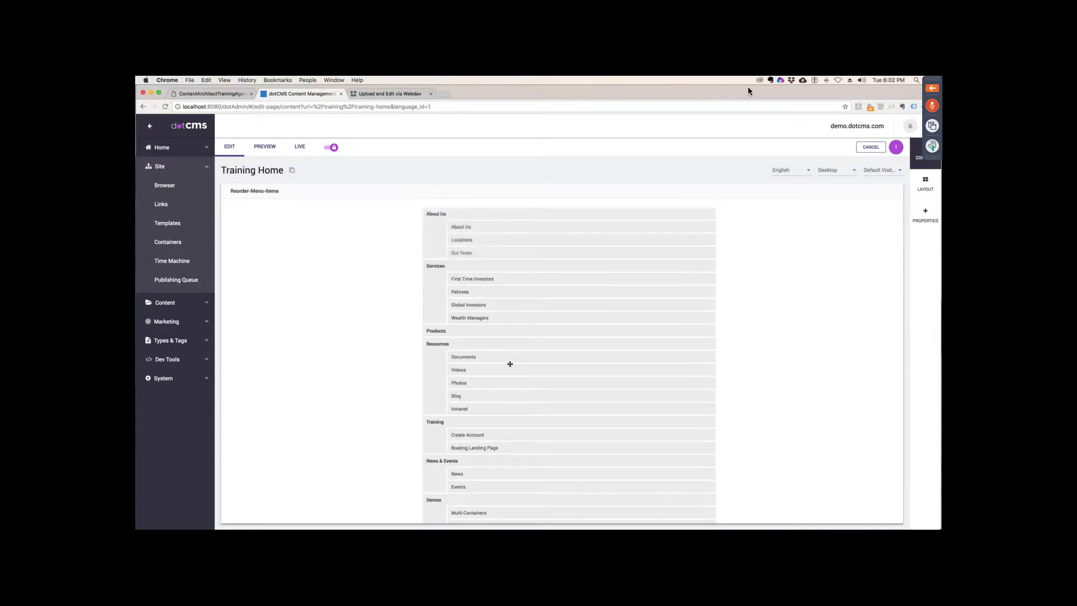
Step: Save the reordered main menu of the Training Home page
{"action": "scroll", "coordinate": [503, 349], "scroll_direction": "down", "scroll_amount": 3}
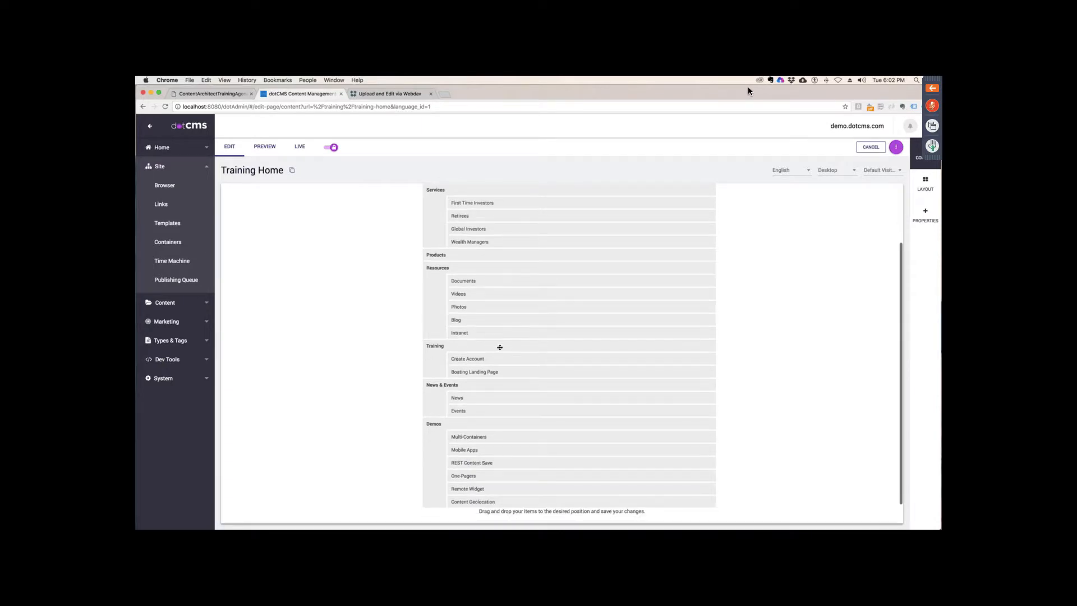
{"action": "left_click_drag", "start_coordinate": [479, 352], "coordinate": [468, 371]}
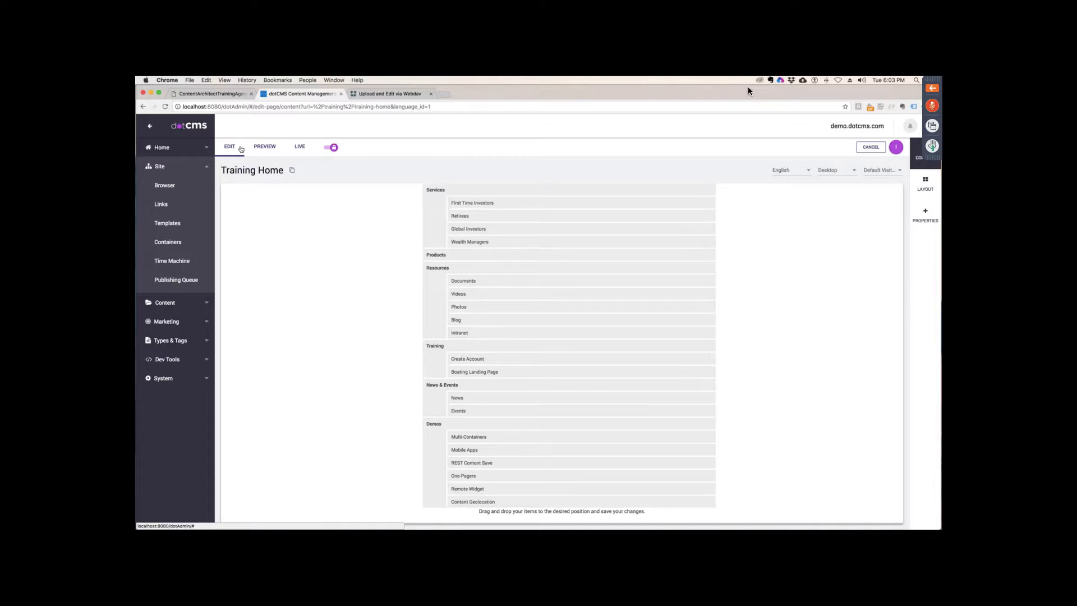
{"action": "scroll", "coordinate": [721, 272], "scroll_direction": "down", "scroll_amount": 1}
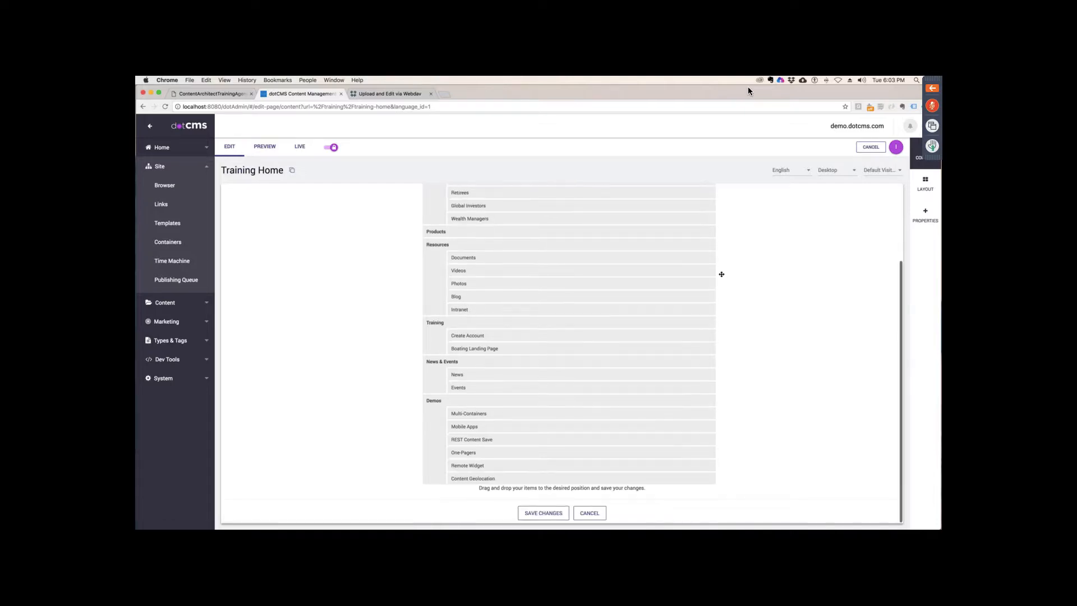
{"action": "left_click", "coordinate": [564, 511]}
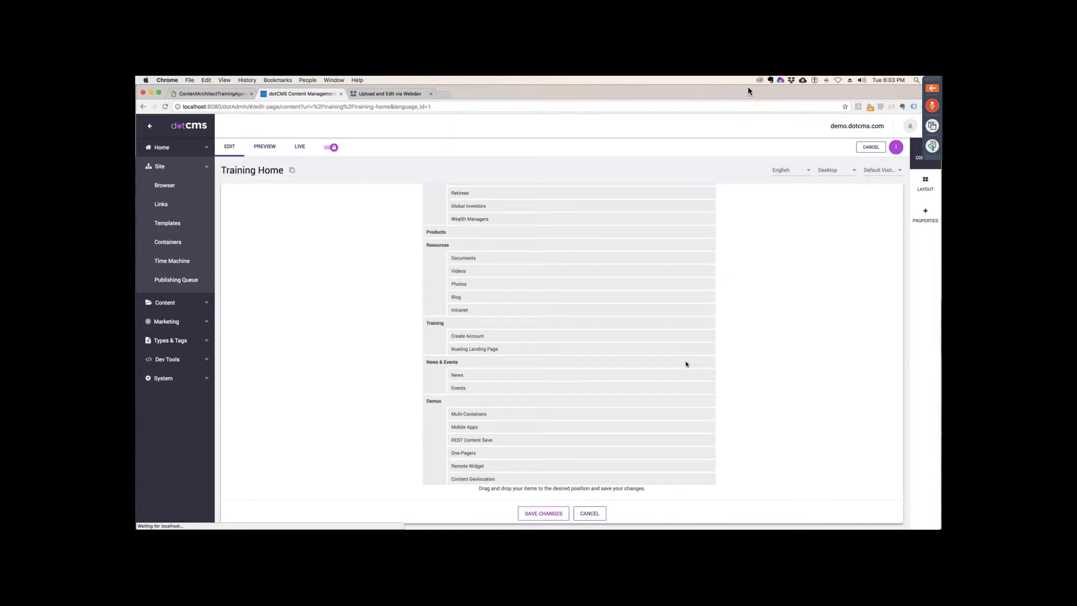
{"action": "left_click", "coordinate": [607, 149]}
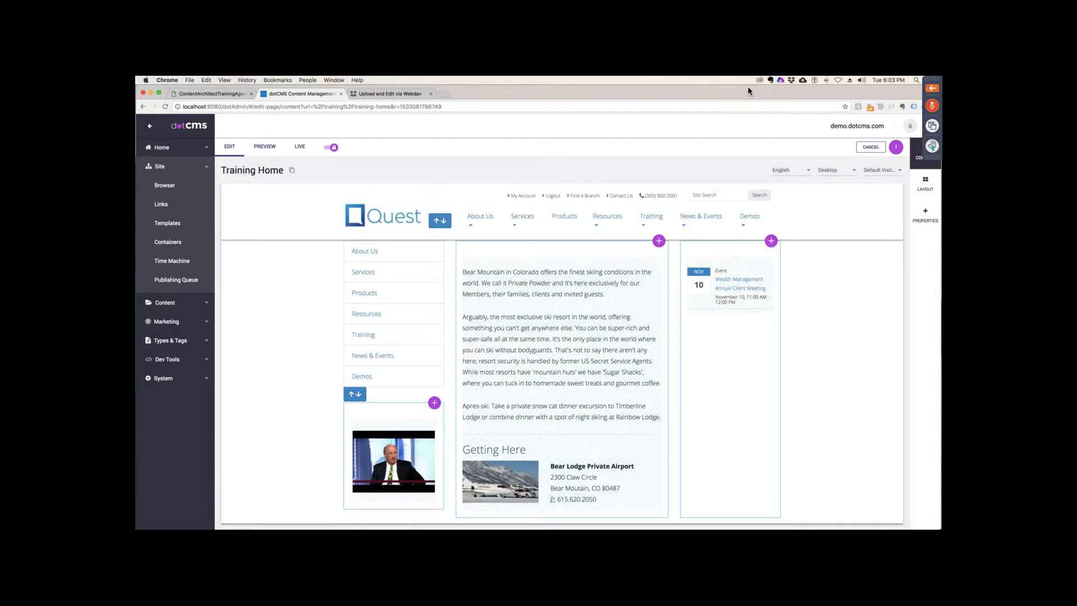
Step: Preview the Training Home page, test the Training submenu's Create Account link, and return to the page's edit view
{"action": "left_click", "coordinate": [645, 225]}
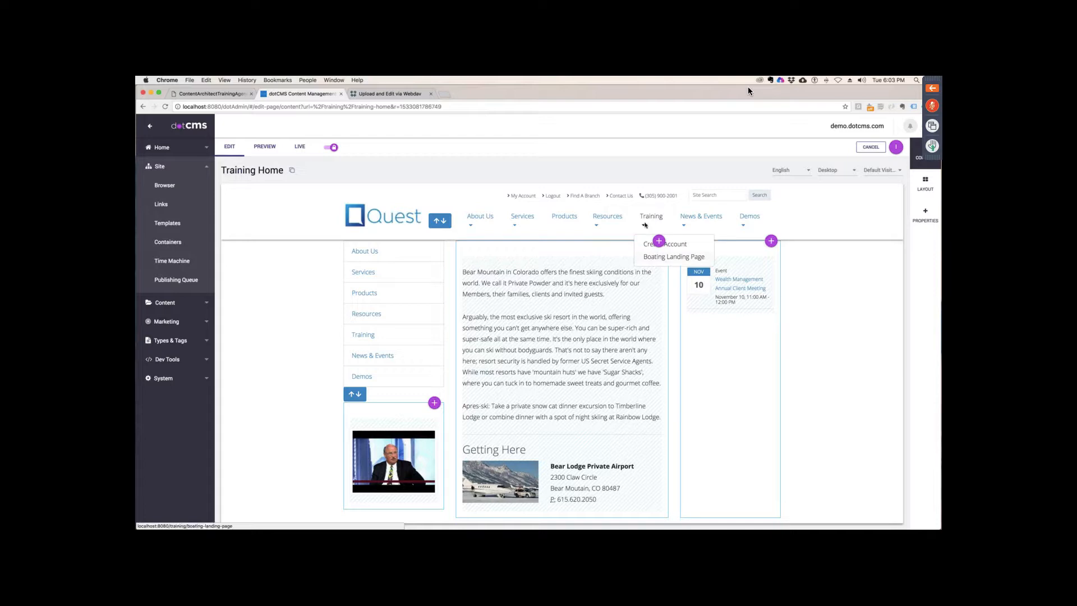
{"action": "left_click", "coordinate": [685, 259]}
{"action": "left_click", "coordinate": [267, 148]}
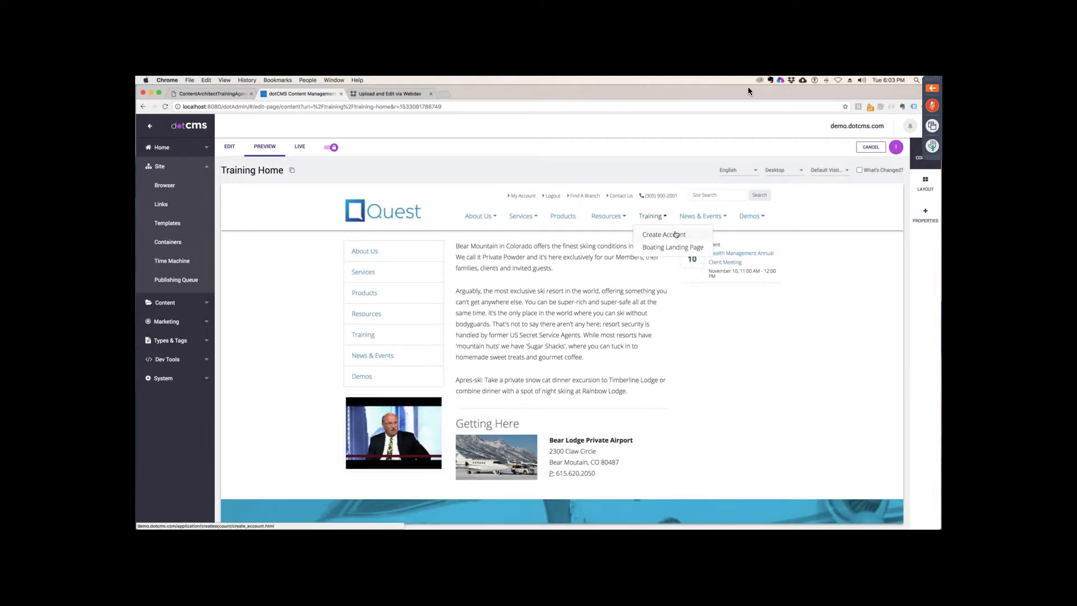
{"action": "left_click", "coordinate": [676, 234]}
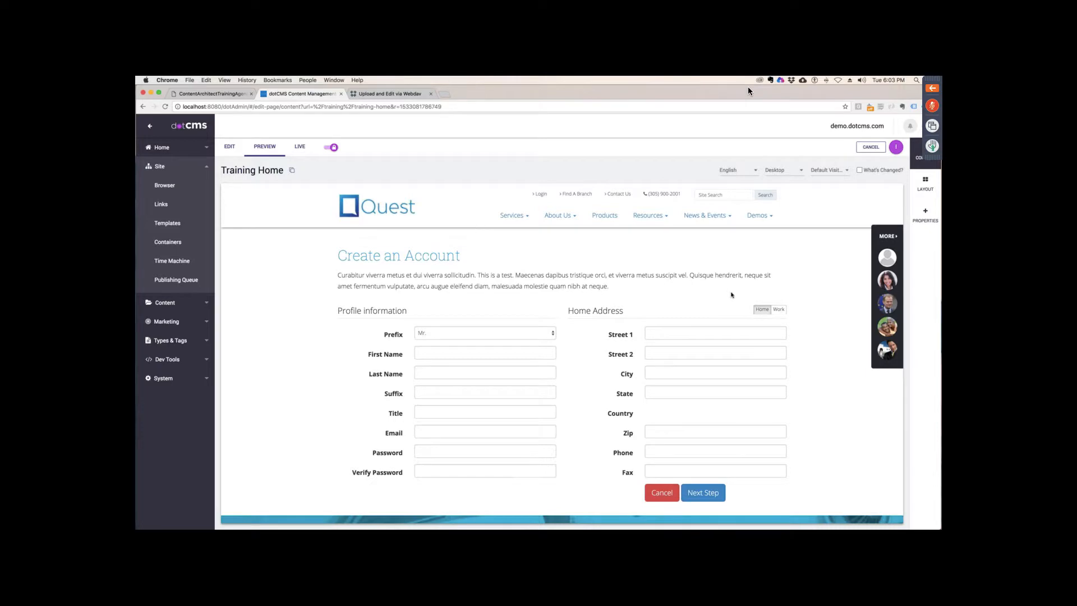
{"action": "left_click", "coordinate": [558, 216]}
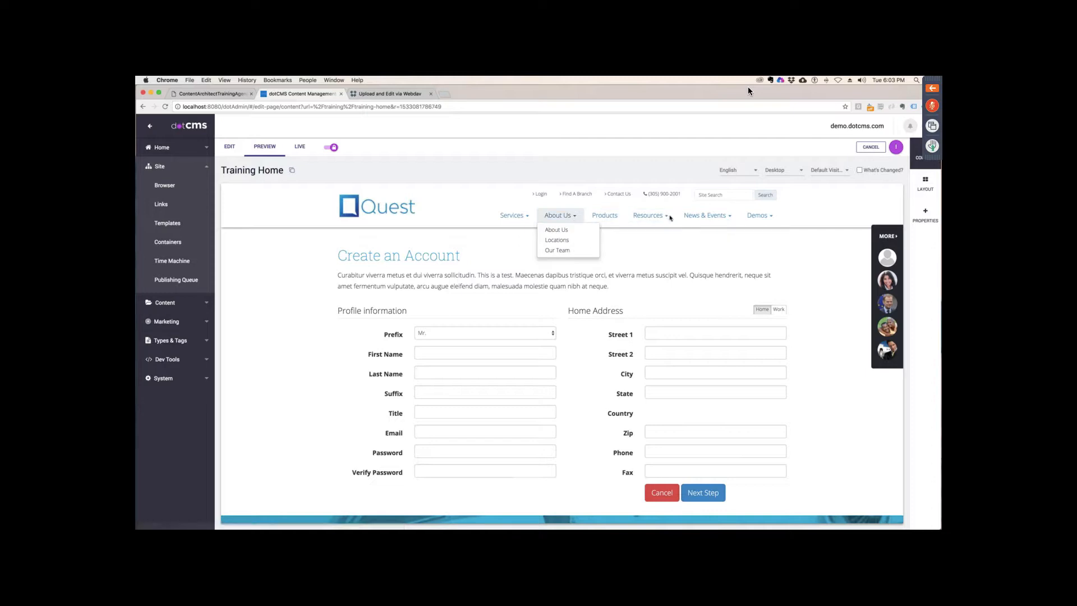
{"action": "left_click", "coordinate": [150, 125]}
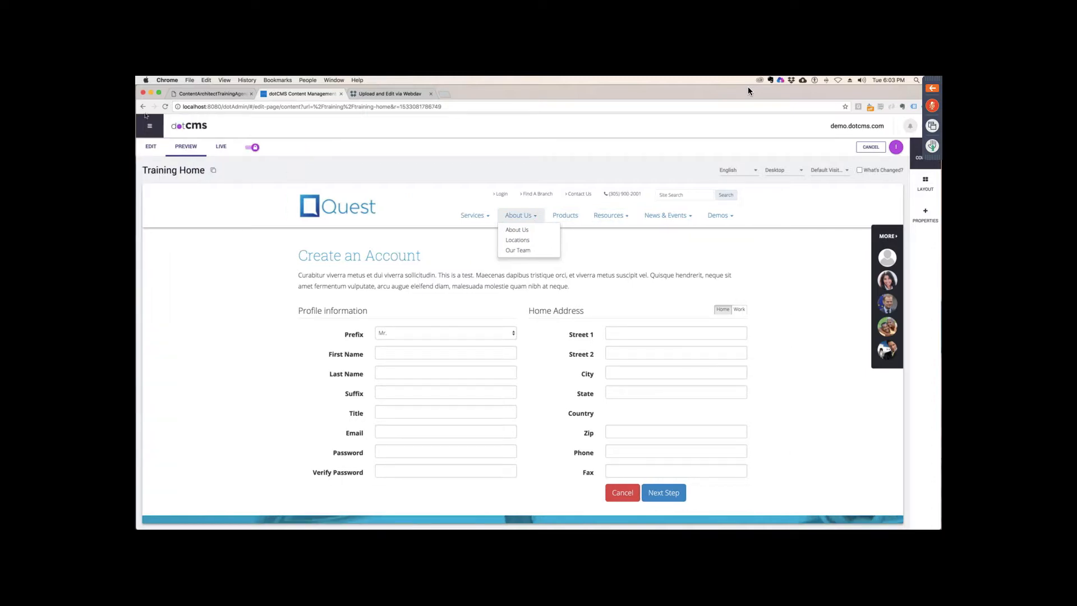
{"action": "left_click", "coordinate": [143, 107]}
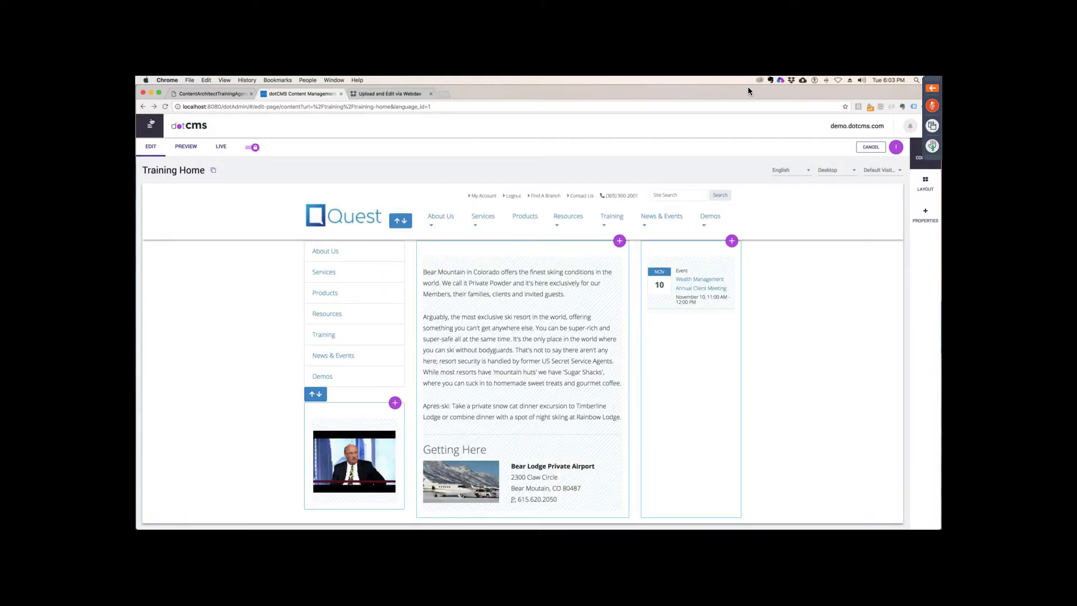
{"action": "left_click", "coordinate": [150, 124]}
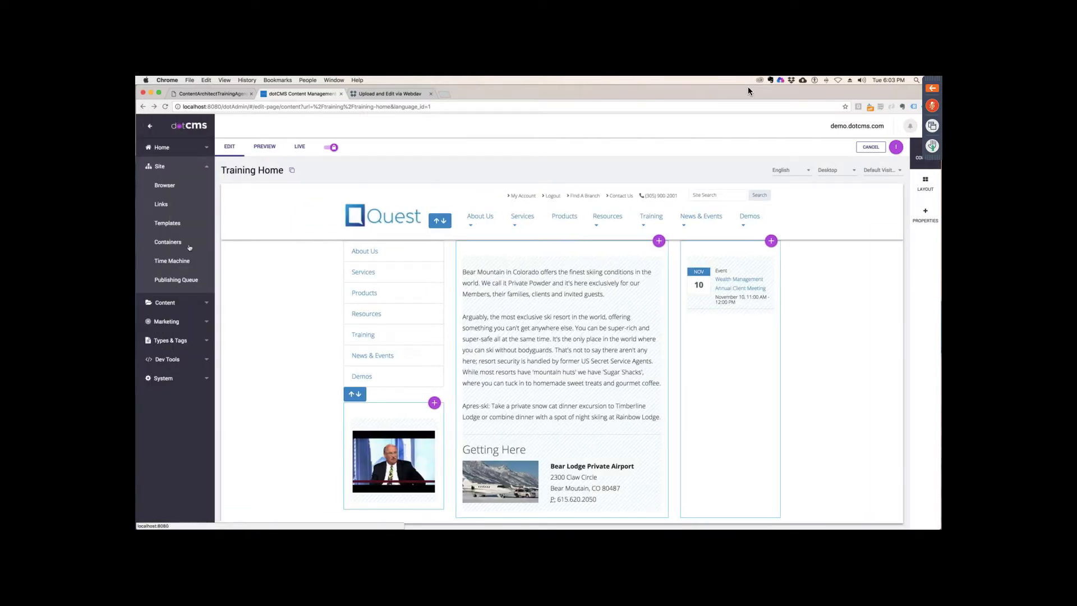
Step: View the site's list of menu links and the list of Vanity URLs
{"action": "left_click", "coordinate": [164, 207]}
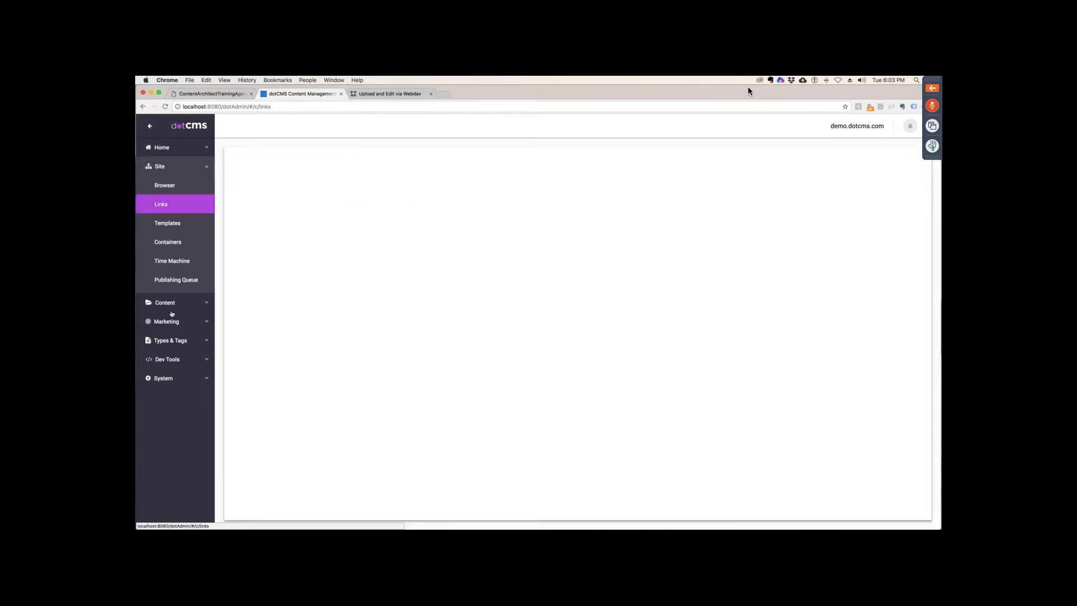
{"action": "left_click", "coordinate": [178, 340]}
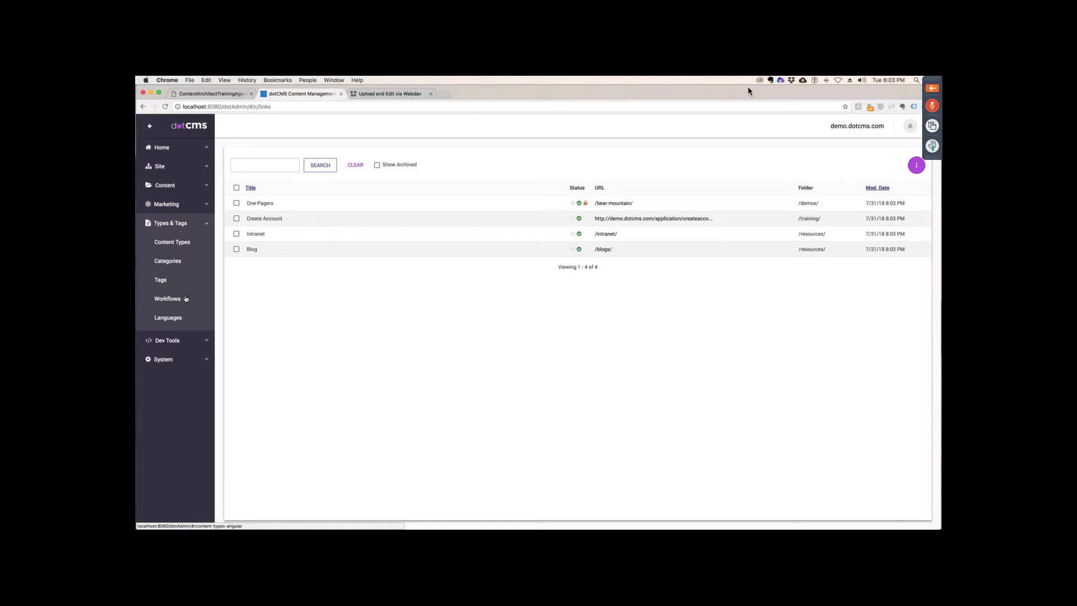
{"action": "left_click", "coordinate": [172, 341]}
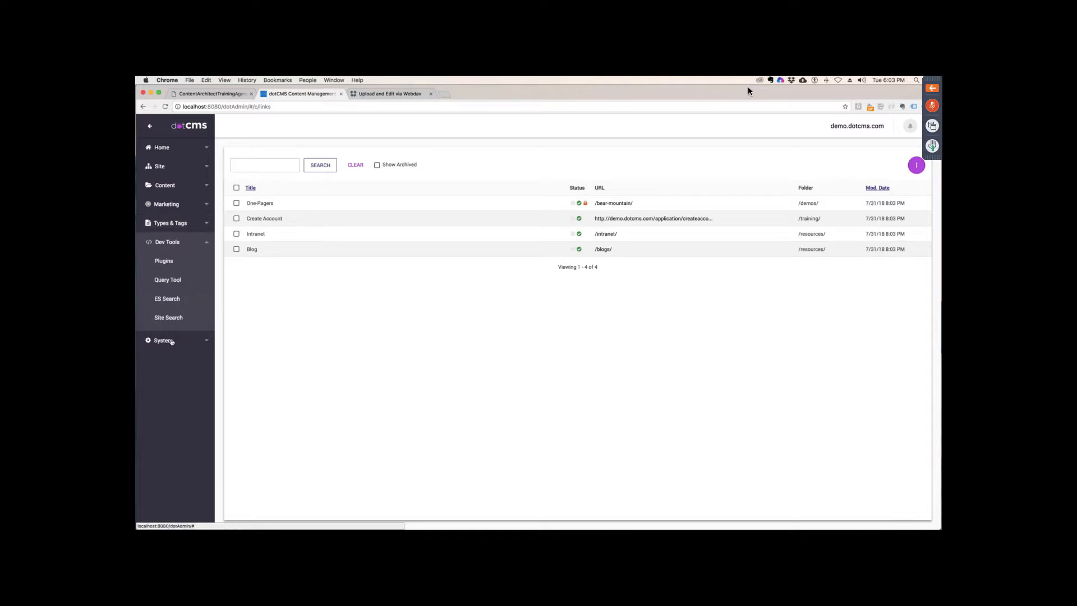
{"action": "left_click", "coordinate": [162, 204]}
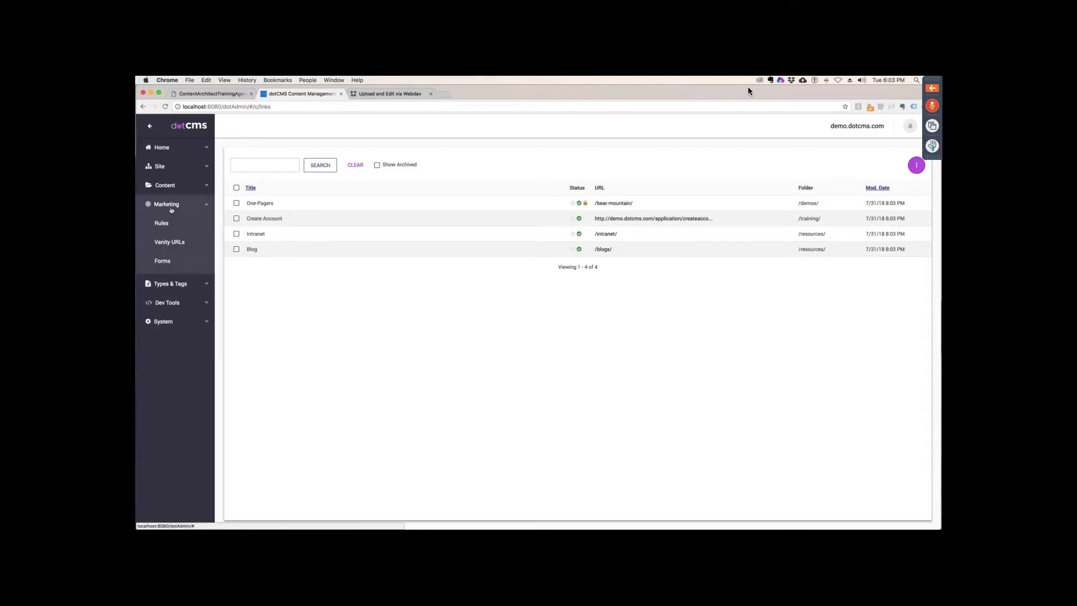
{"action": "left_click", "coordinate": [170, 242]}
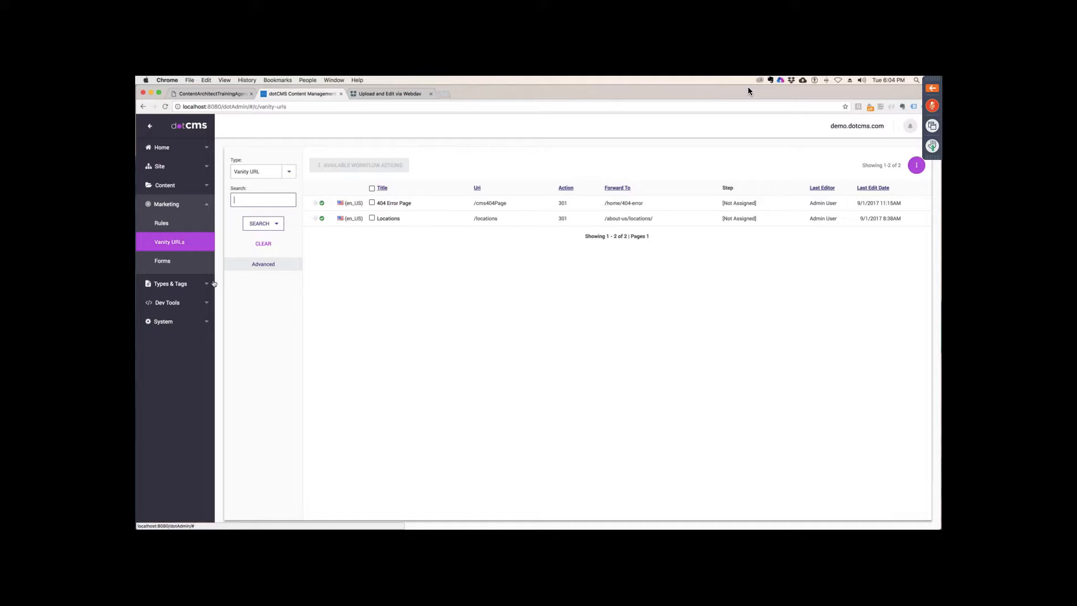
Step: Inspect the Create Account menu link's properties in the site's Links list and close them without saving
{"action": "left_click", "coordinate": [160, 167]}
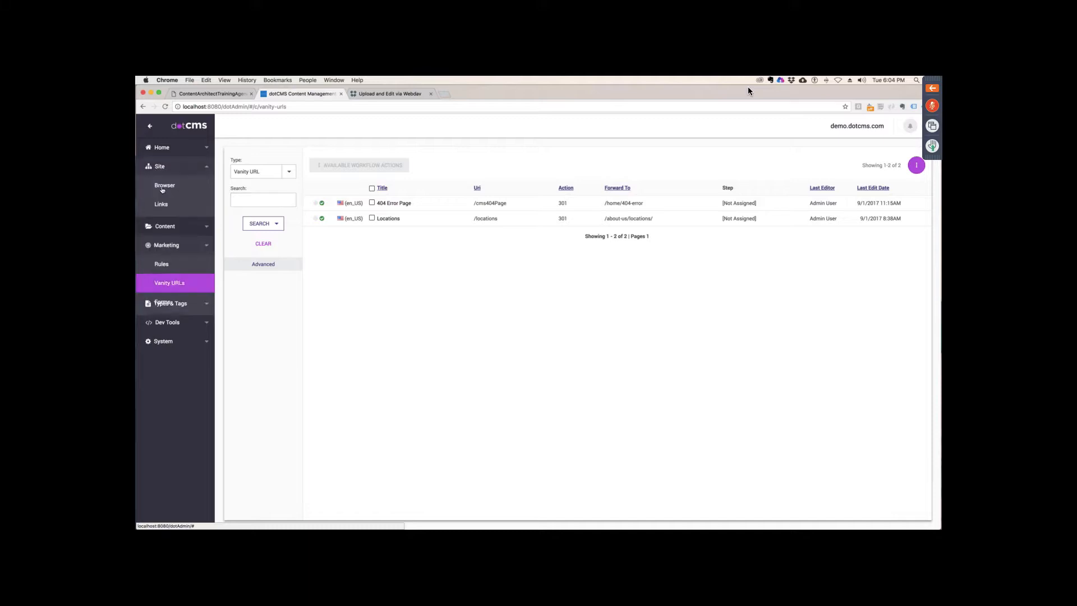
{"action": "left_click", "coordinate": [163, 205]}
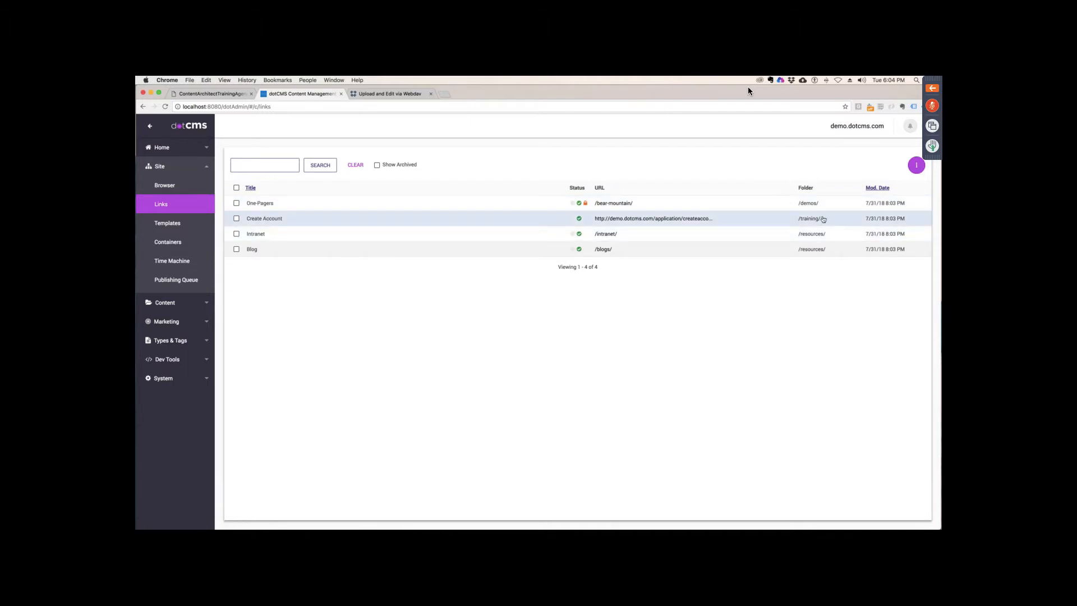
{"action": "left_click", "coordinate": [373, 219]}
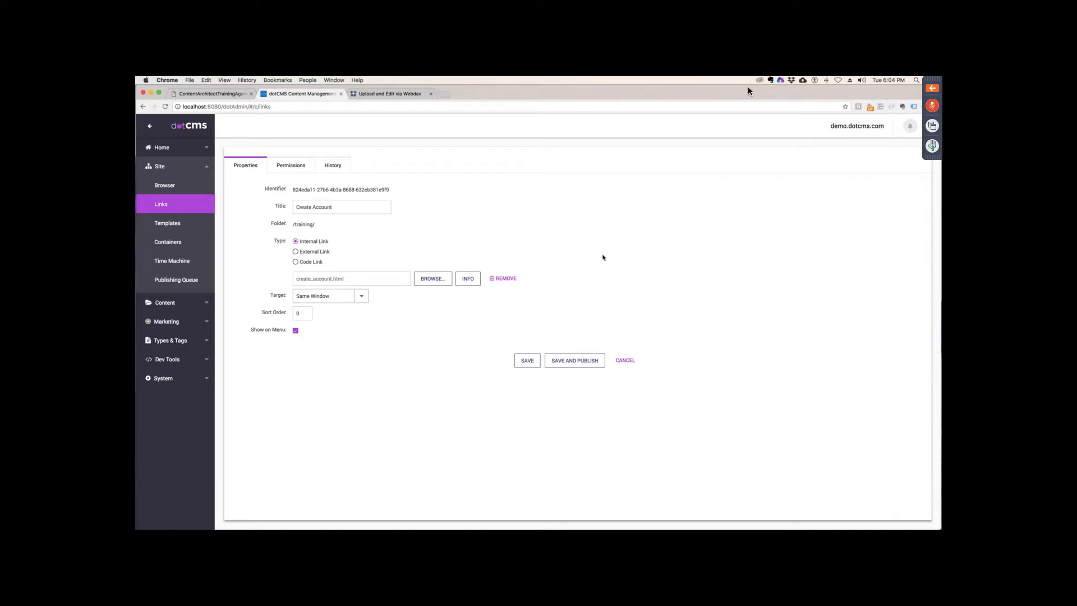
{"action": "left_click", "coordinate": [625, 361]}
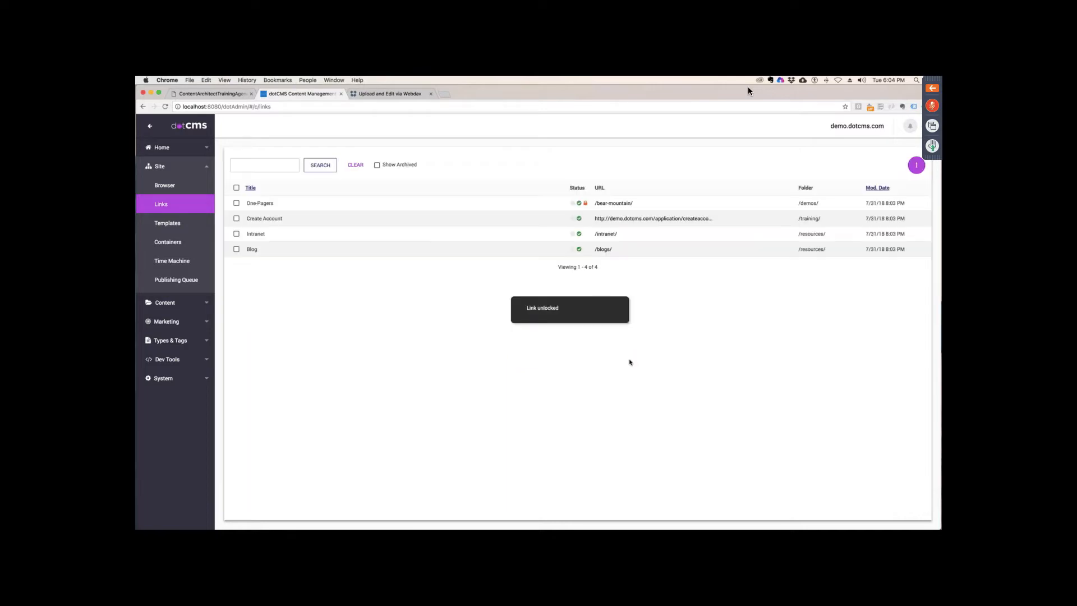
Step: Return to the Vanity URLs list in the marketing tools
{"action": "left_click", "coordinate": [160, 167]}
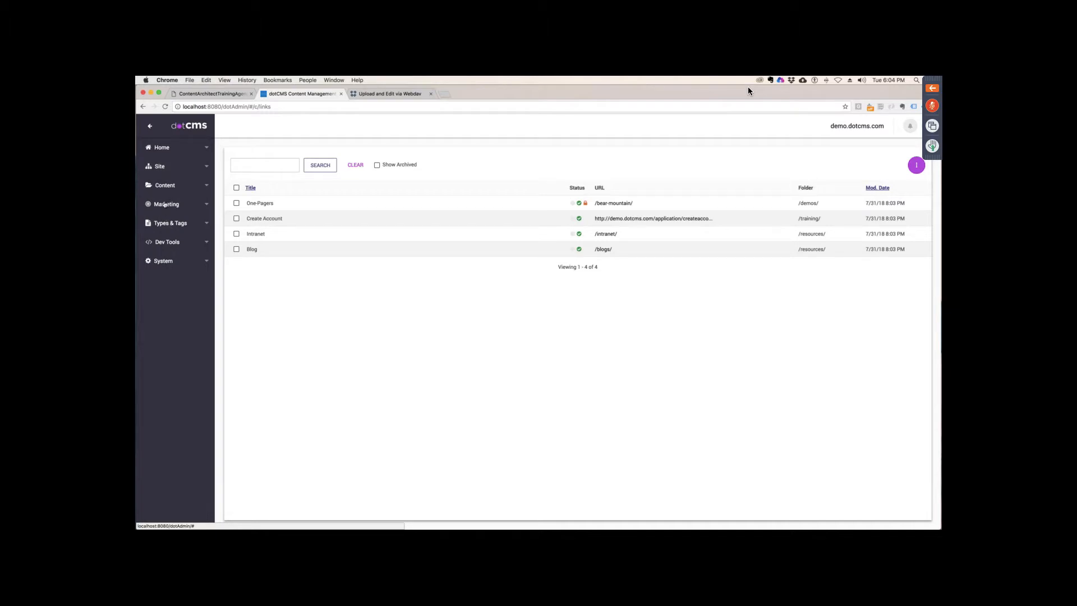
{"action": "left_click", "coordinate": [167, 205]}
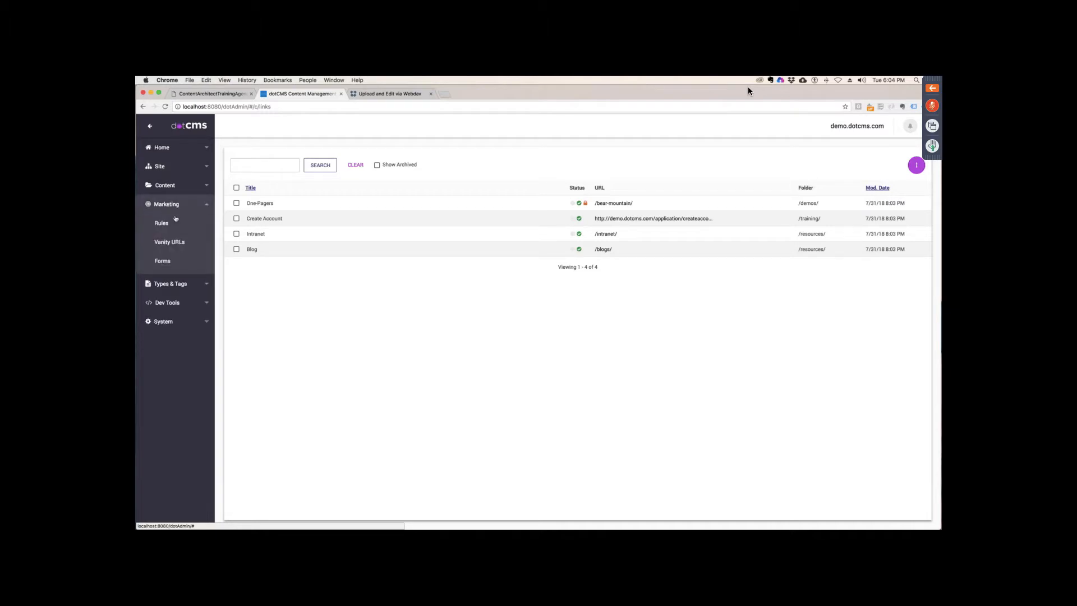
{"action": "left_click", "coordinate": [174, 245]}
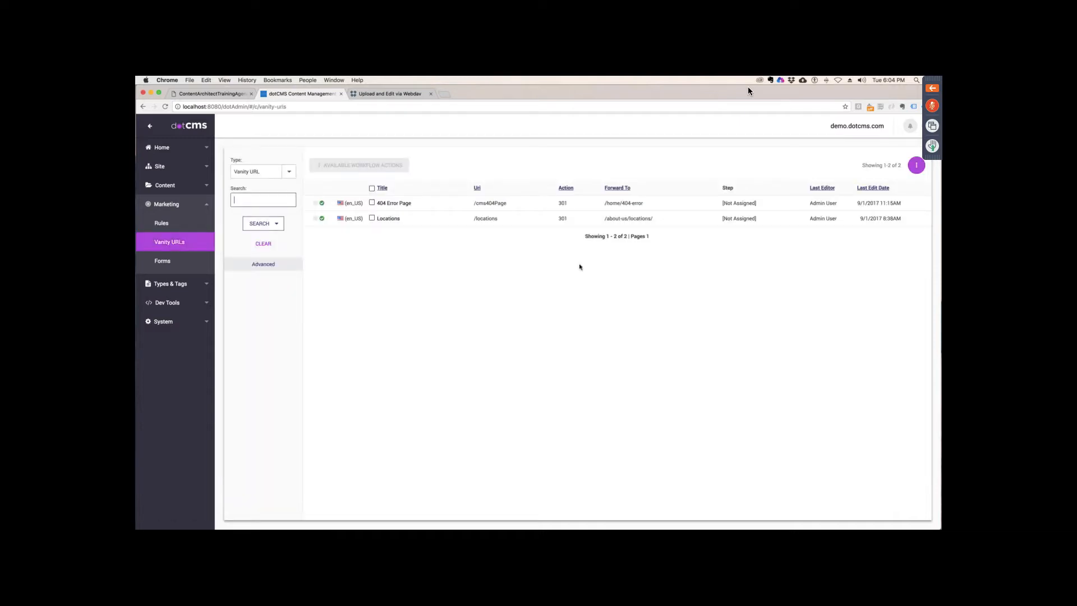
Step: Open the site's home page at localhost:8080 in a new incognito browser window
{"action": "left_click", "coordinate": [933, 107]}
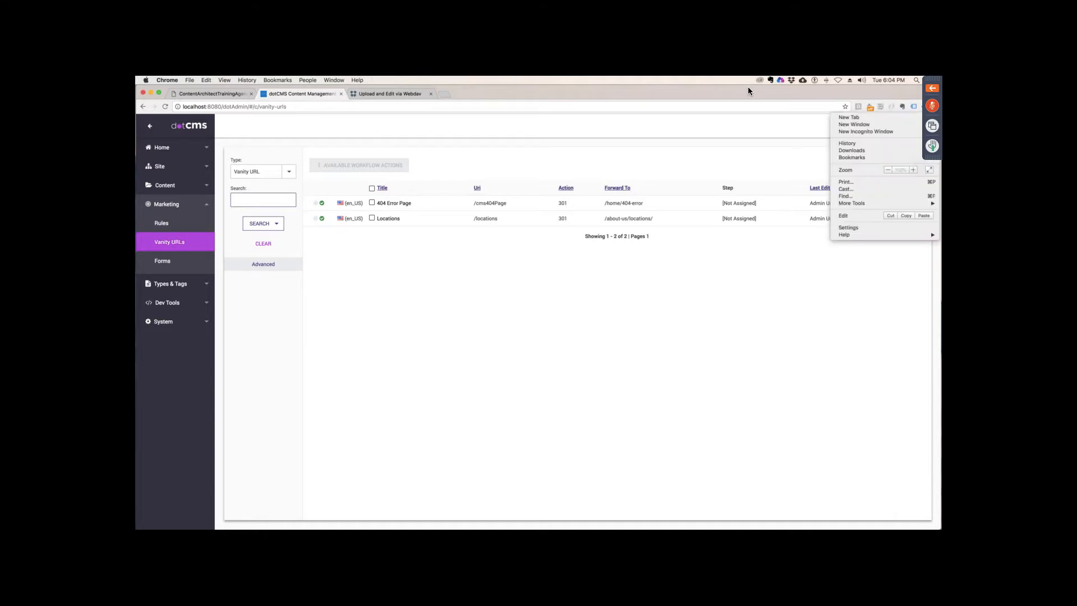
{"action": "left_click", "coordinate": [889, 133]}
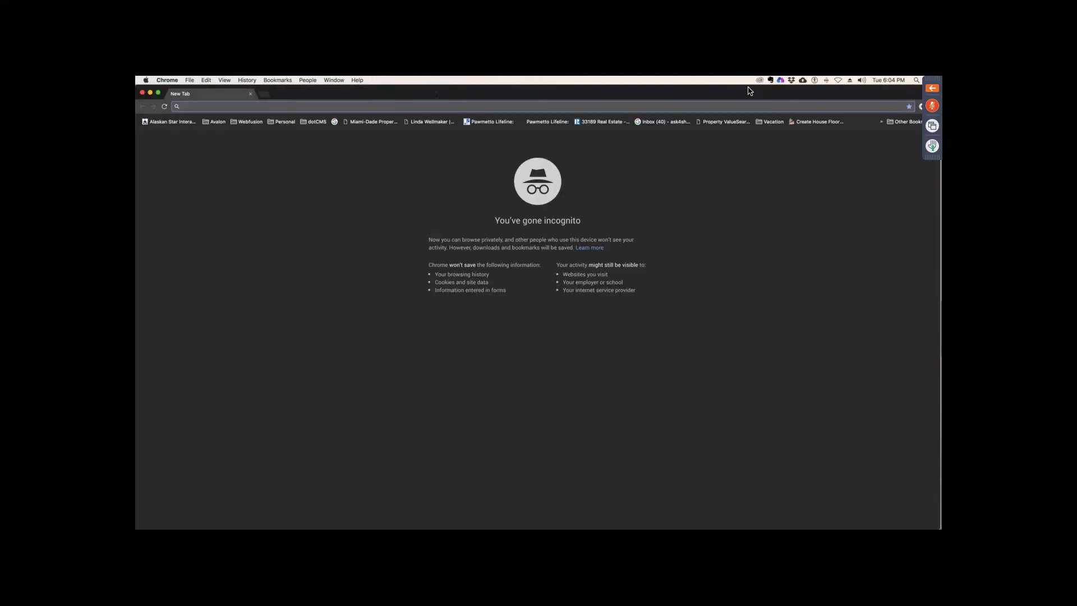
{"action": "type", "text": "localhost:8080"}
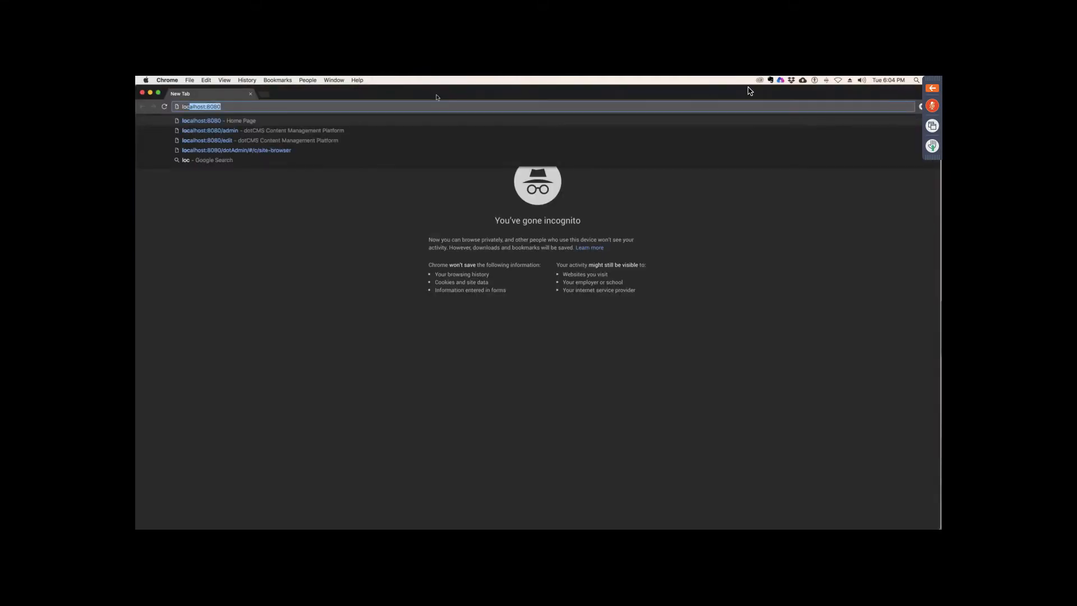
{"action": "key", "text": "Return"}
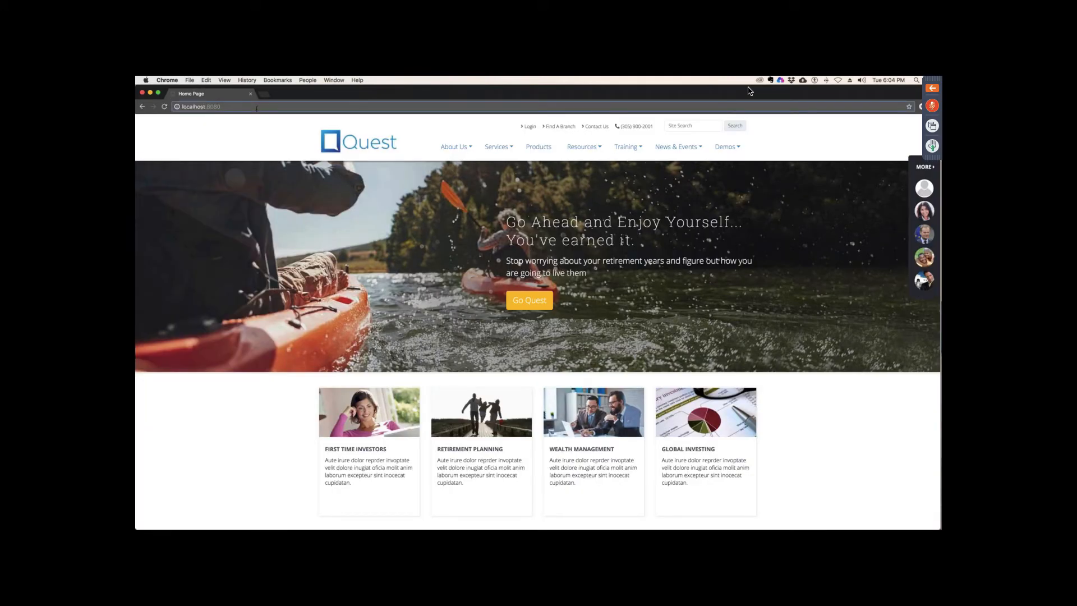
Step: Test the address localhost:8080/account in the incognito window
{"action": "type", "text": "/accouhnt"}
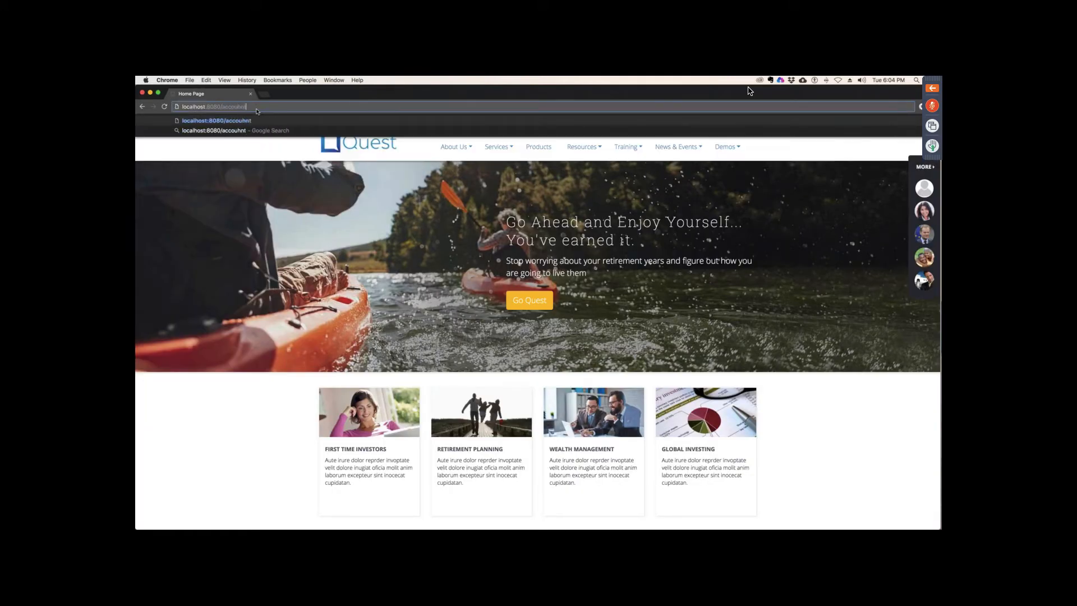
{"action": "key", "text": "BackSpace"}
{"action": "key", "text": "BackSpace"}
{"action": "key", "text": "BackSpace"}
{"action": "type", "text": "nt"}
{"action": "key", "text": "Return"}
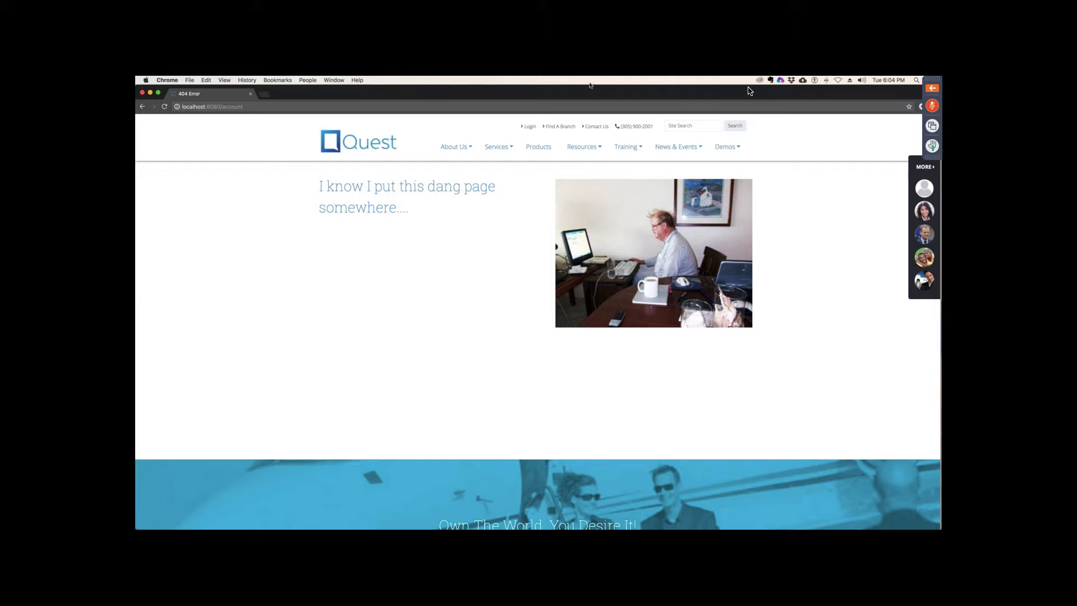
{"action": "left_click", "coordinate": [262, 106]}
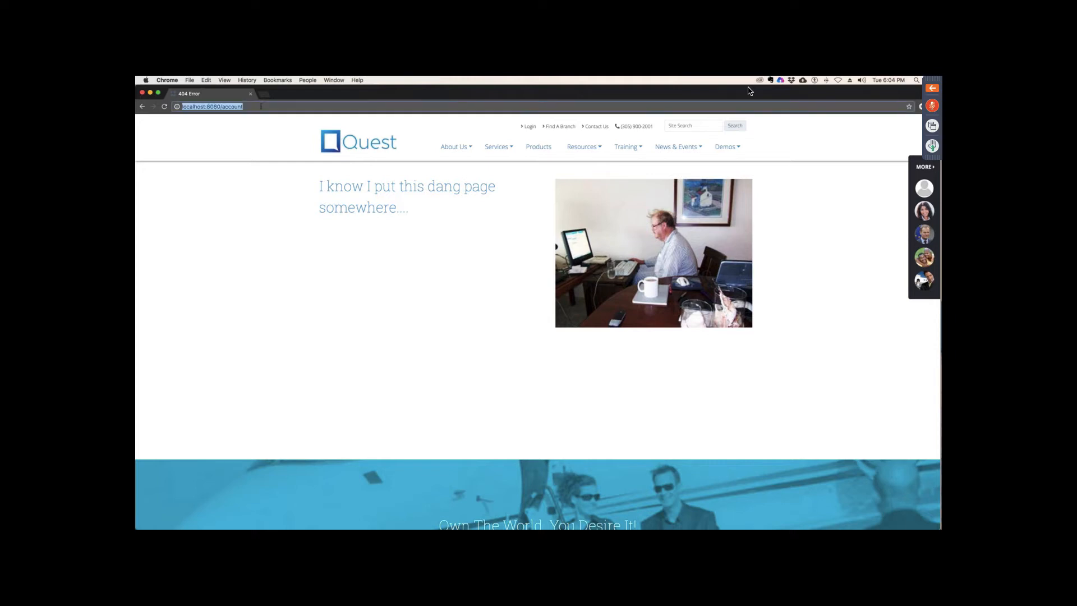
{"action": "left_click", "coordinate": [261, 106]}
Step: Return to the dotCMS window and start a new vanity URL titled My Account with the URI /account
{"action": "key", "text": "ctrl+Up"}
{"action": "left_click", "coordinate": [644, 220]}
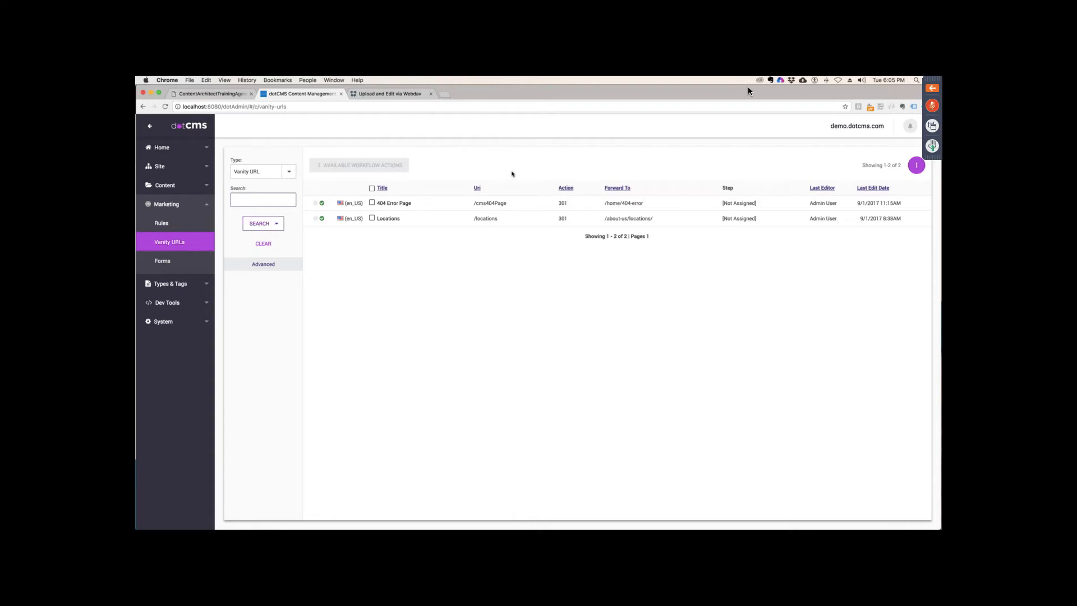
{"action": "left_click", "coordinate": [917, 165]}
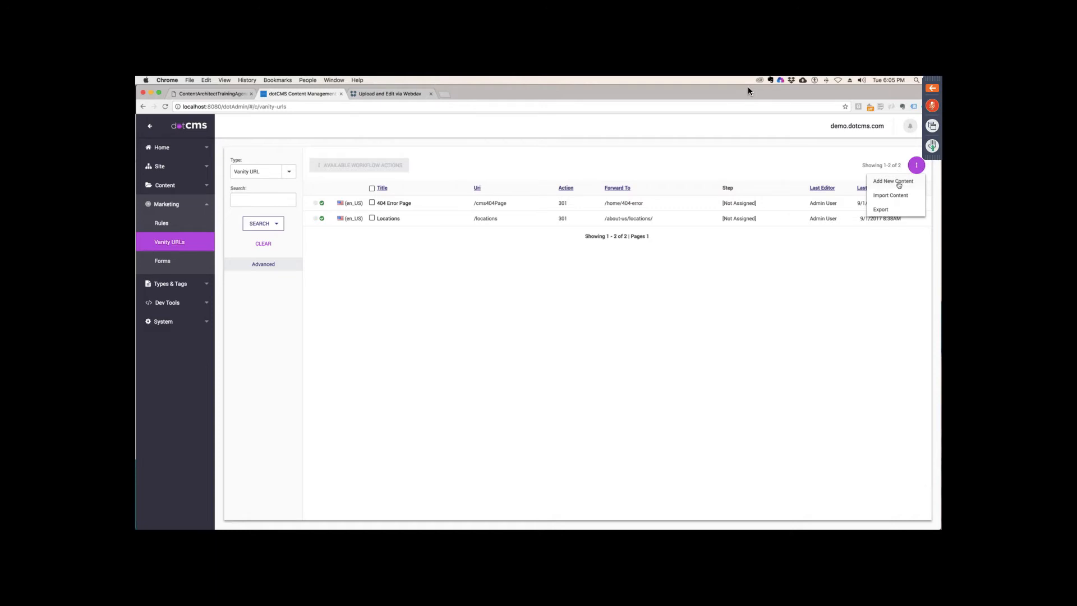
{"action": "left_click", "coordinate": [898, 182]}
{"action": "left_click", "coordinate": [406, 220]}
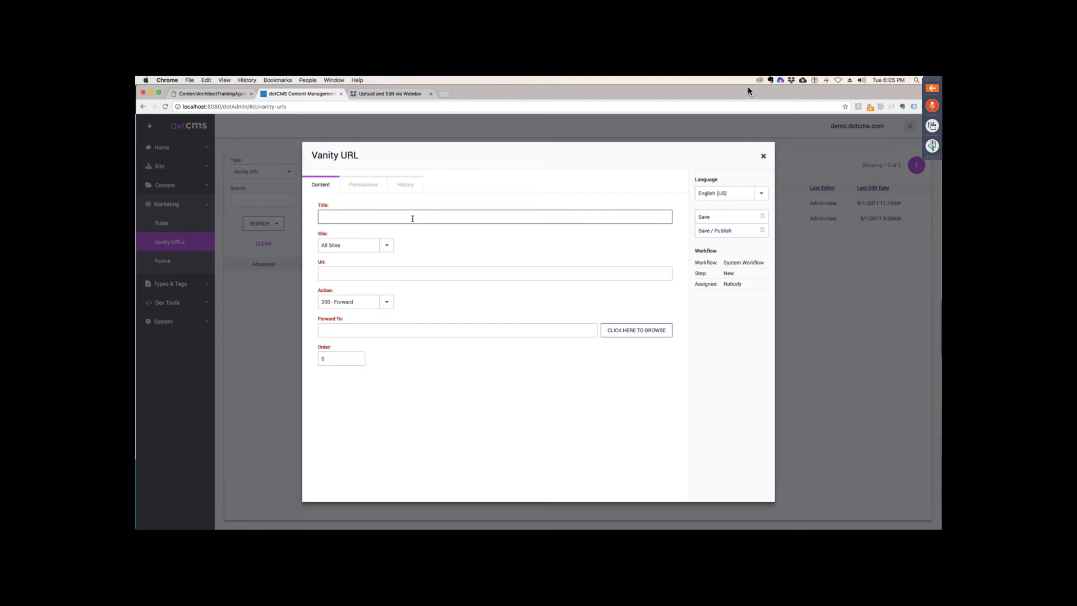
{"action": "type", "text": "My Account"}
{"action": "left_click", "coordinate": [365, 275]}
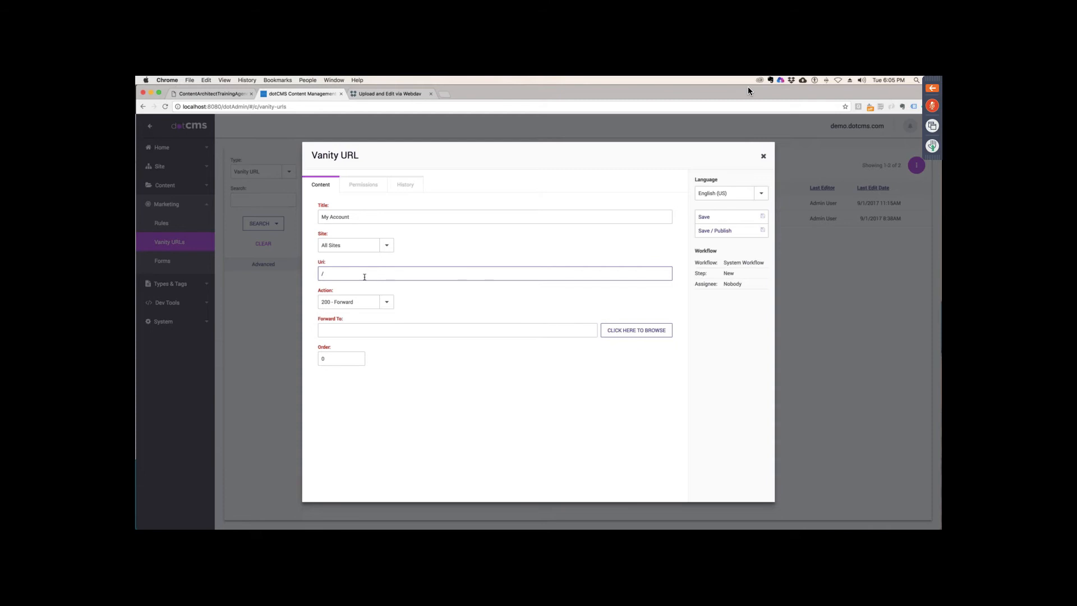
{"action": "type", "text": "/account"}
Step: Keep the action at 200 - Forward and choose /application/createaccount/create_account.html on demo.dotcms.com as the forward target
{"action": "left_click", "coordinate": [386, 302]}
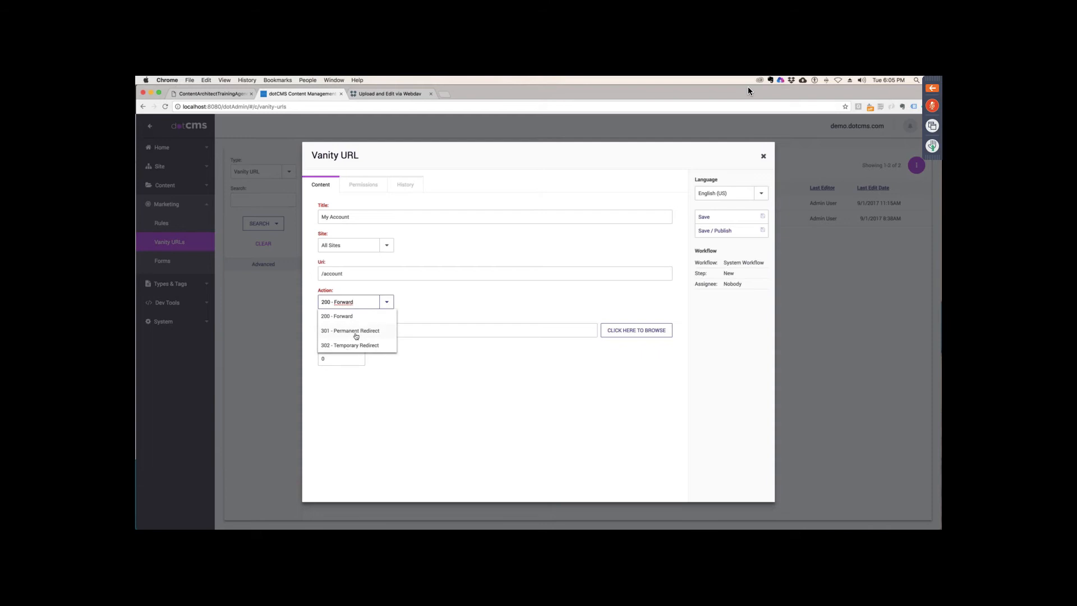
{"action": "left_click", "coordinate": [387, 301]}
{"action": "left_click", "coordinate": [493, 335]}
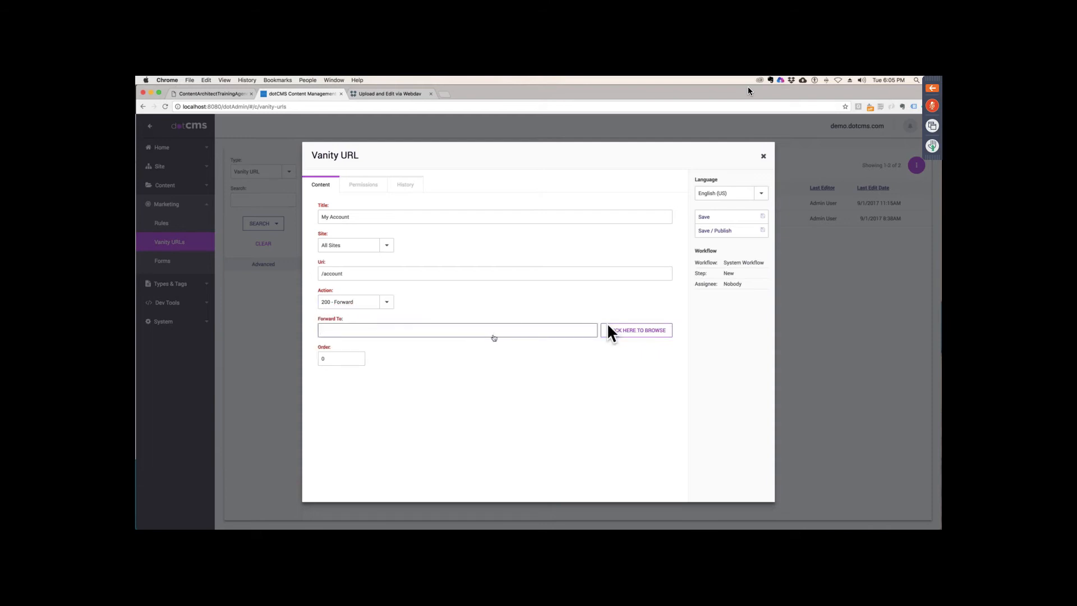
{"action": "left_click", "coordinate": [630, 331]}
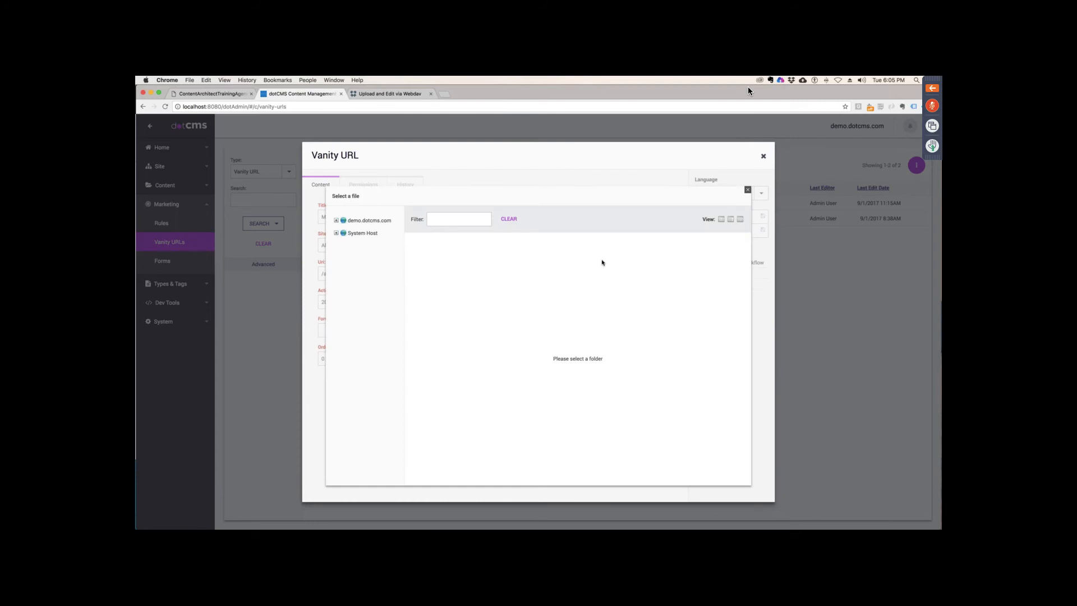
{"action": "left_click", "coordinate": [336, 220]}
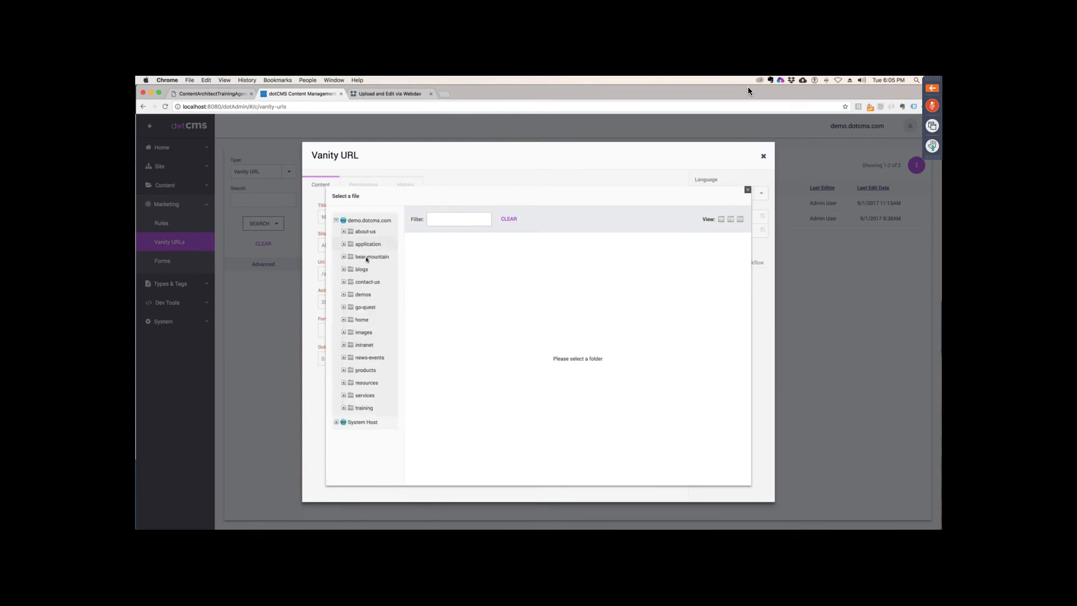
{"action": "left_click", "coordinate": [343, 244]}
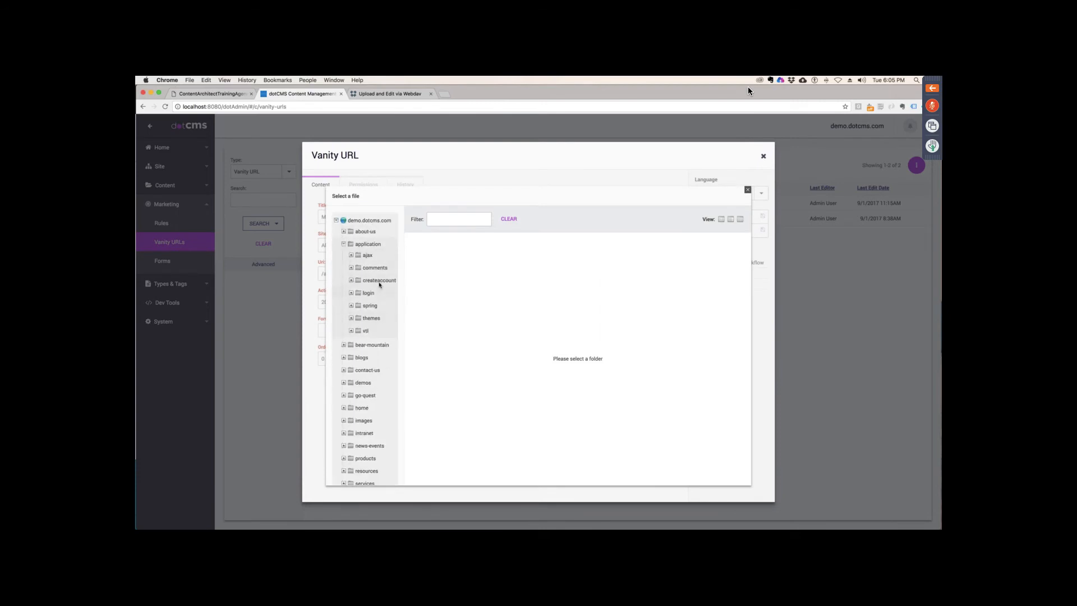
{"action": "left_click", "coordinate": [379, 281]}
{"action": "left_click", "coordinate": [445, 273]}
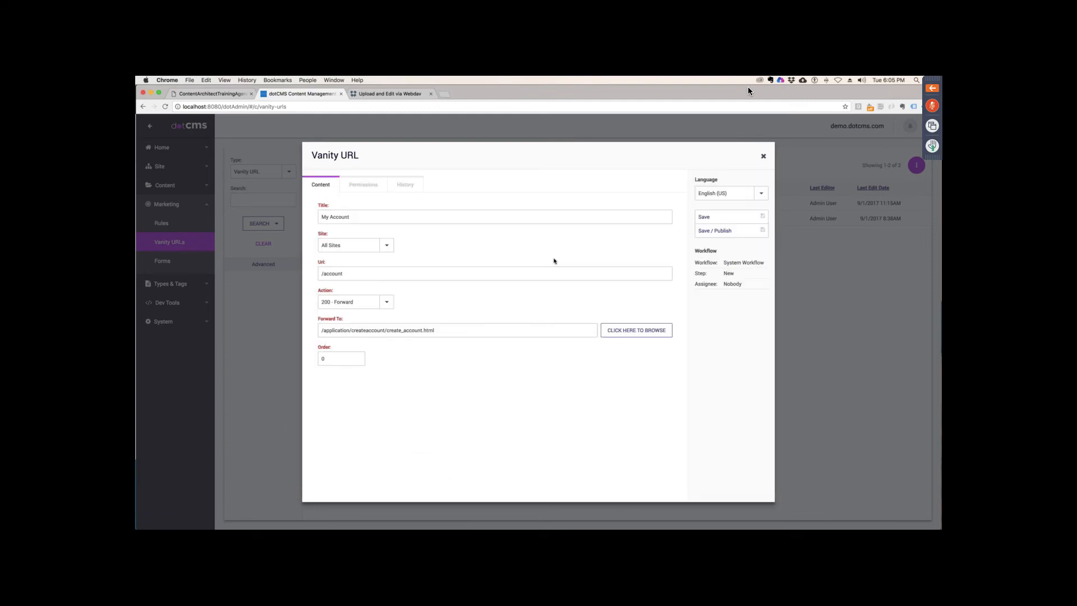
Step: Review the forward path and URI, then save and publish the My Account vanity URL and close its dialog
{"action": "left_click_drag", "start_coordinate": [437, 331], "coordinate": [307, 331]}
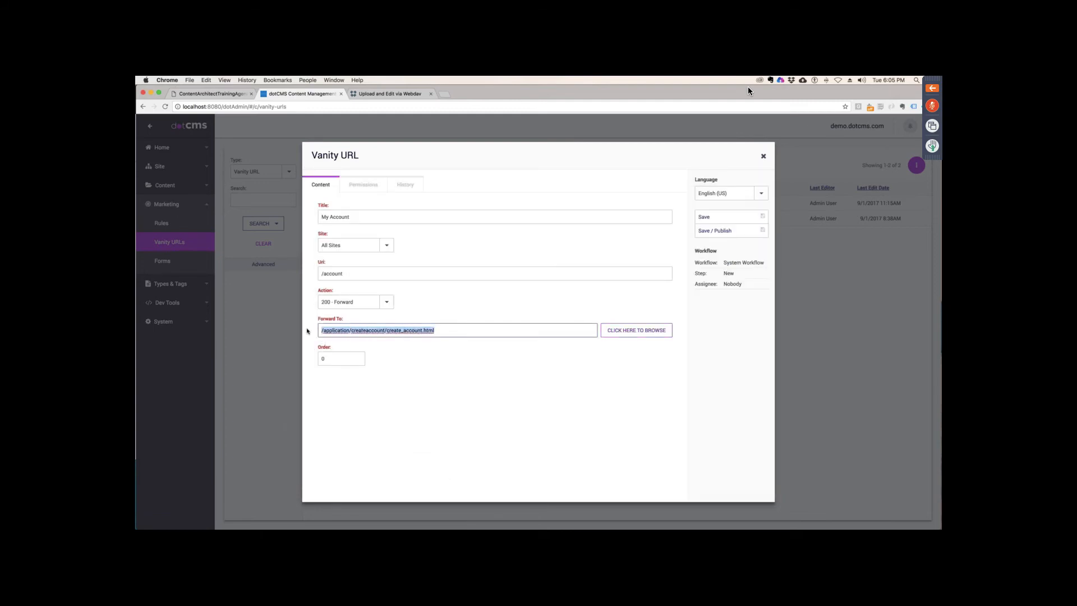
{"action": "triple_click", "coordinate": [351, 274]}
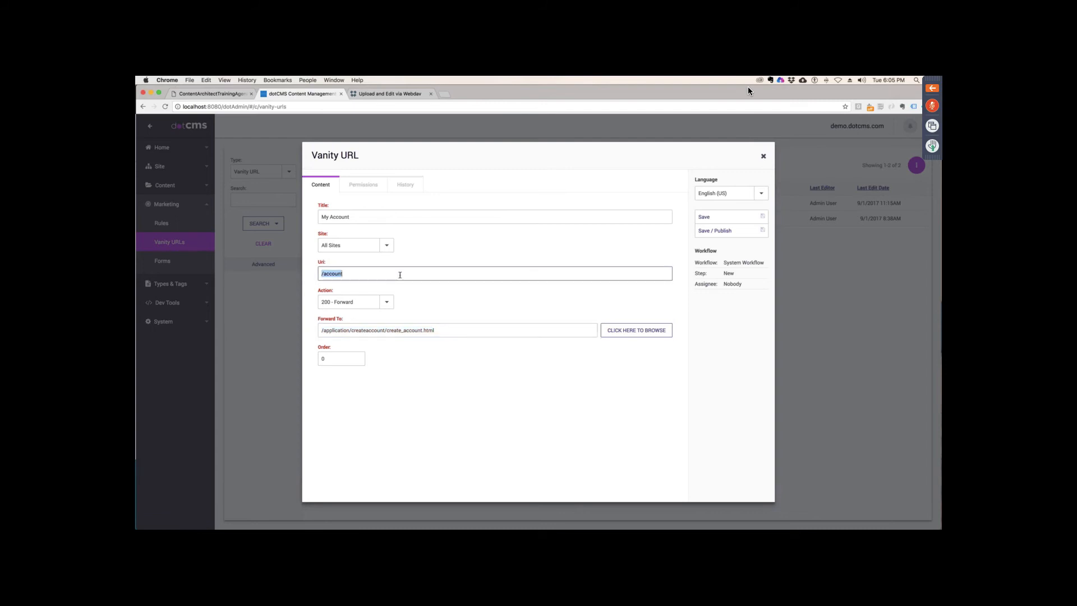
{"action": "left_click", "coordinate": [732, 232]}
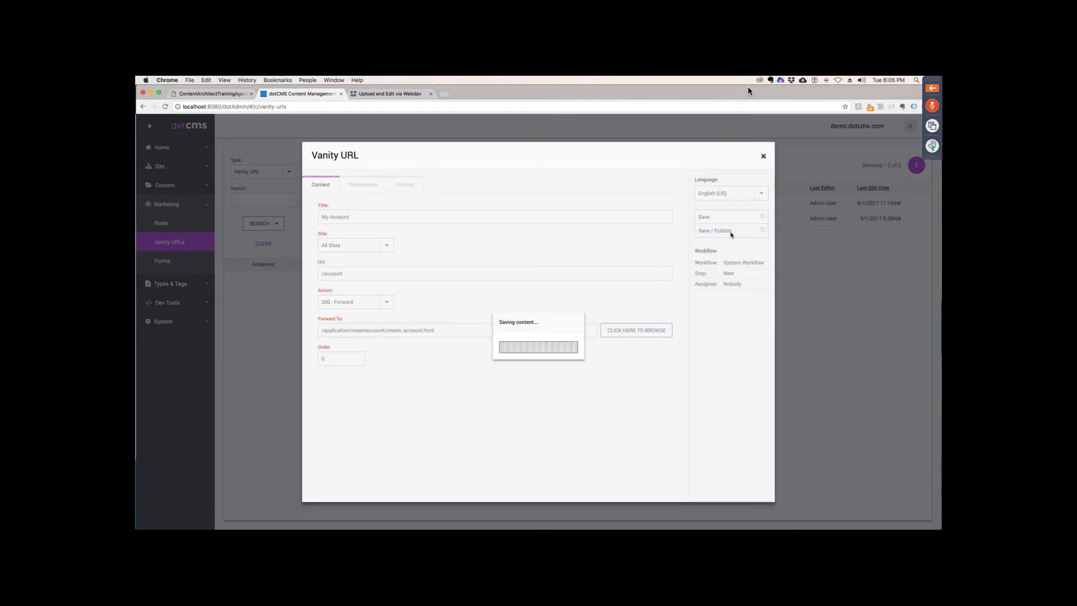
{"action": "left_click", "coordinate": [763, 157]}
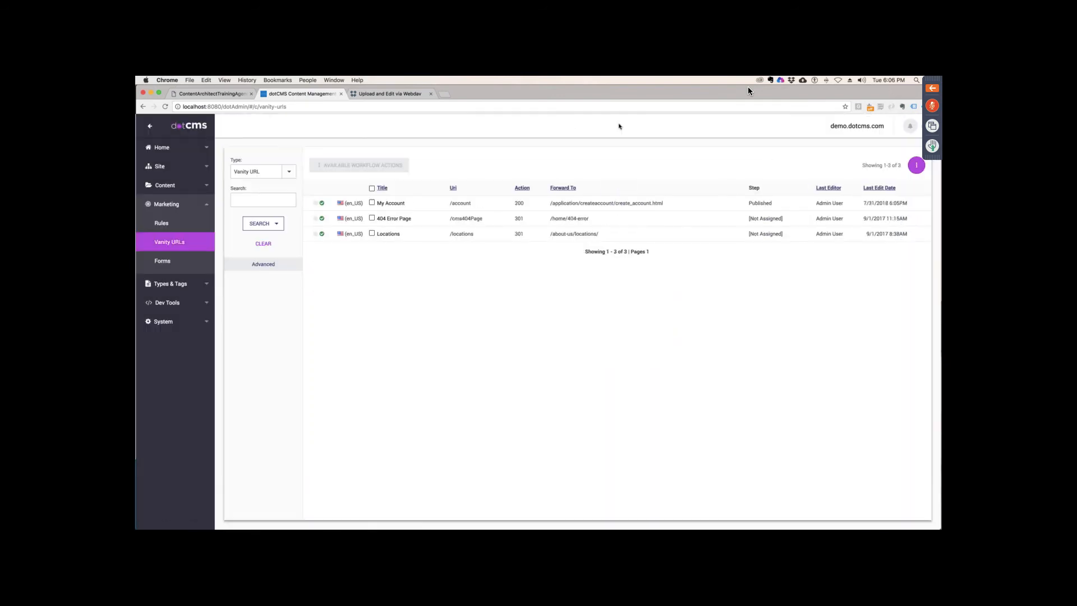
Step: Retest the address localhost:8080/account in the incognito window
{"action": "key", "text": "ctrl+Up"}
{"action": "left_click", "coordinate": [480, 273]}
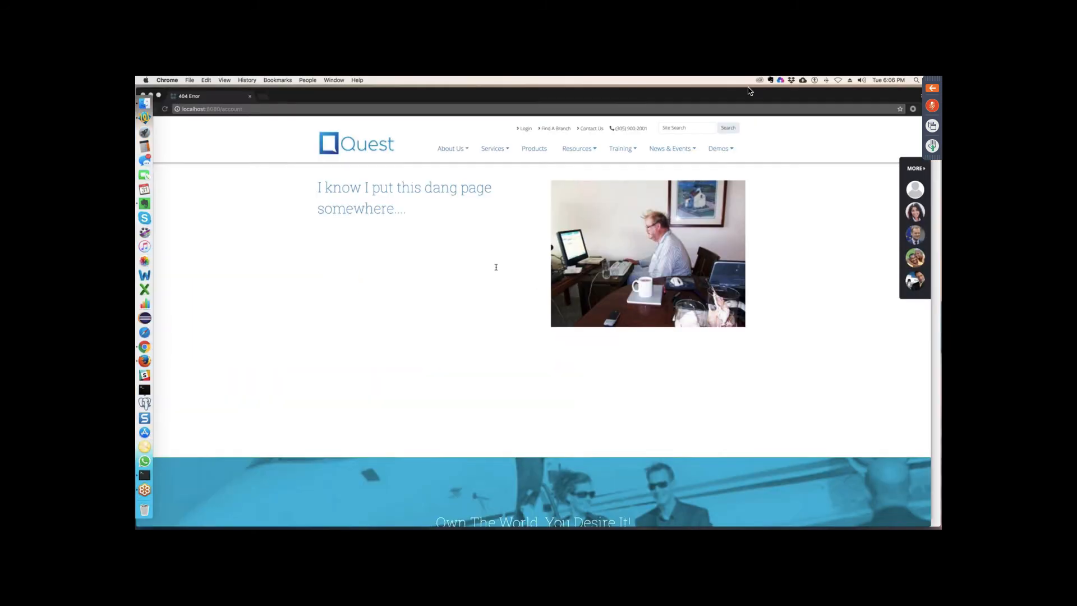
{"action": "left_click", "coordinate": [259, 106]}
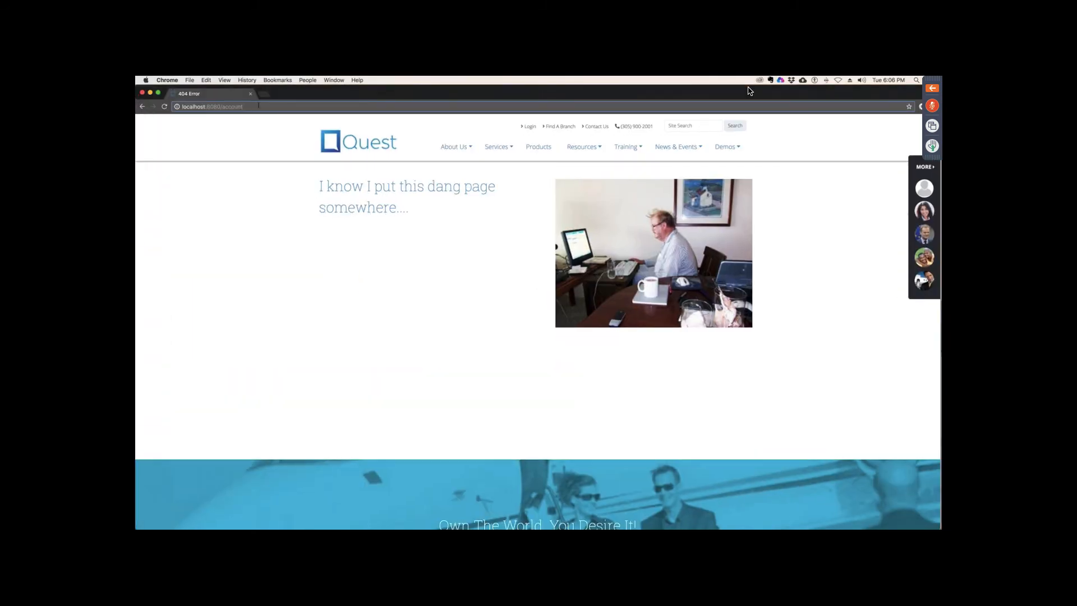
{"action": "key", "text": "Return"}
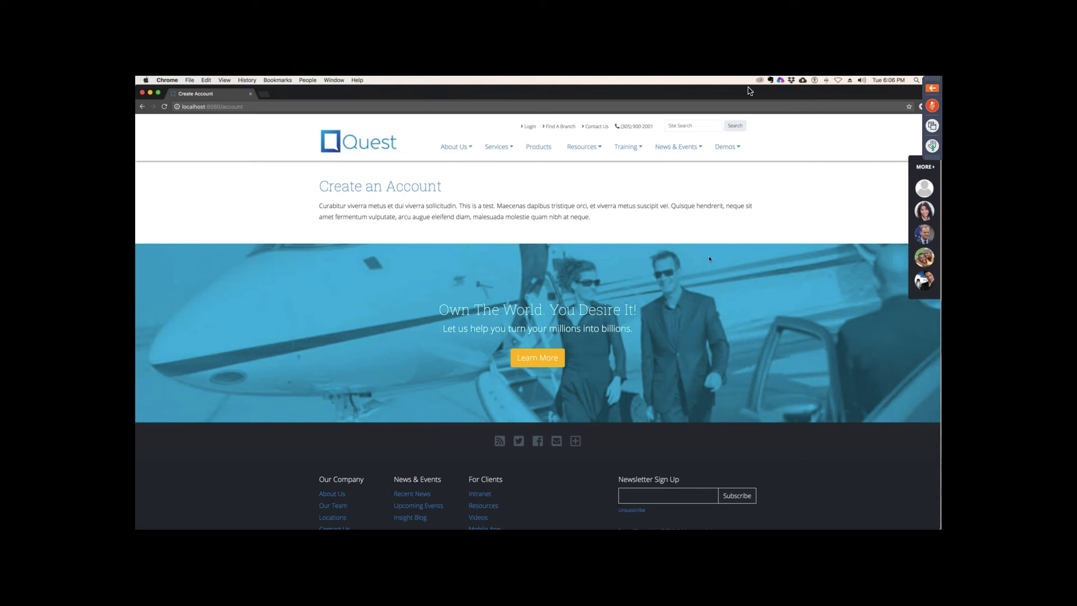
Step: Compare the address localhost:8080/account with the heading of the page it loads in the incognito window
{"action": "left_click_drag", "start_coordinate": [293, 95], "coordinate": [322, 91]}
{"action": "left_click", "coordinate": [280, 107]}
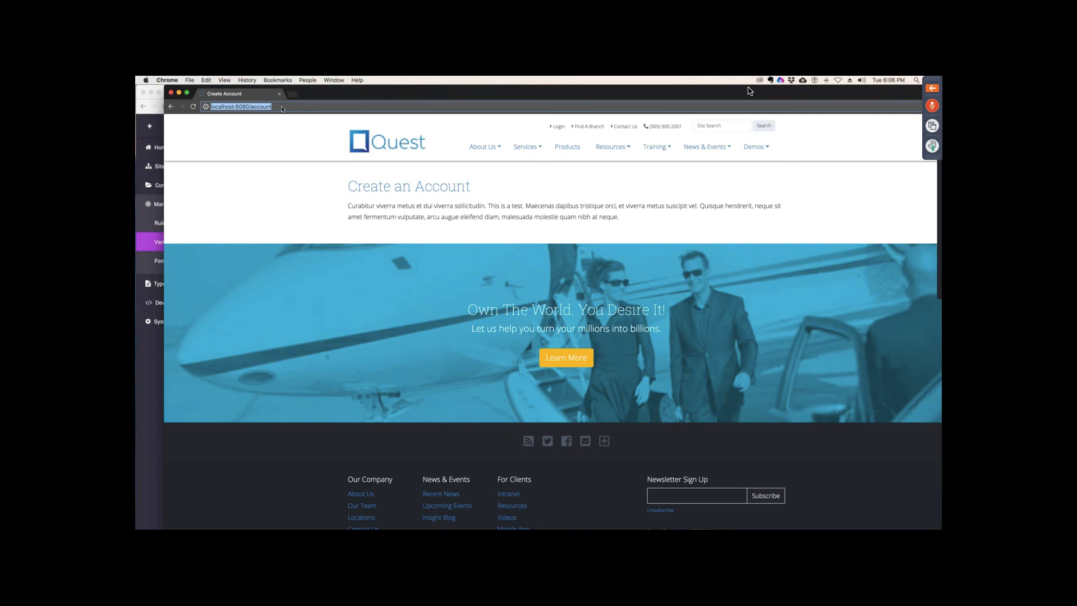
{"action": "left_click_drag", "start_coordinate": [471, 186], "coordinate": [365, 186]}
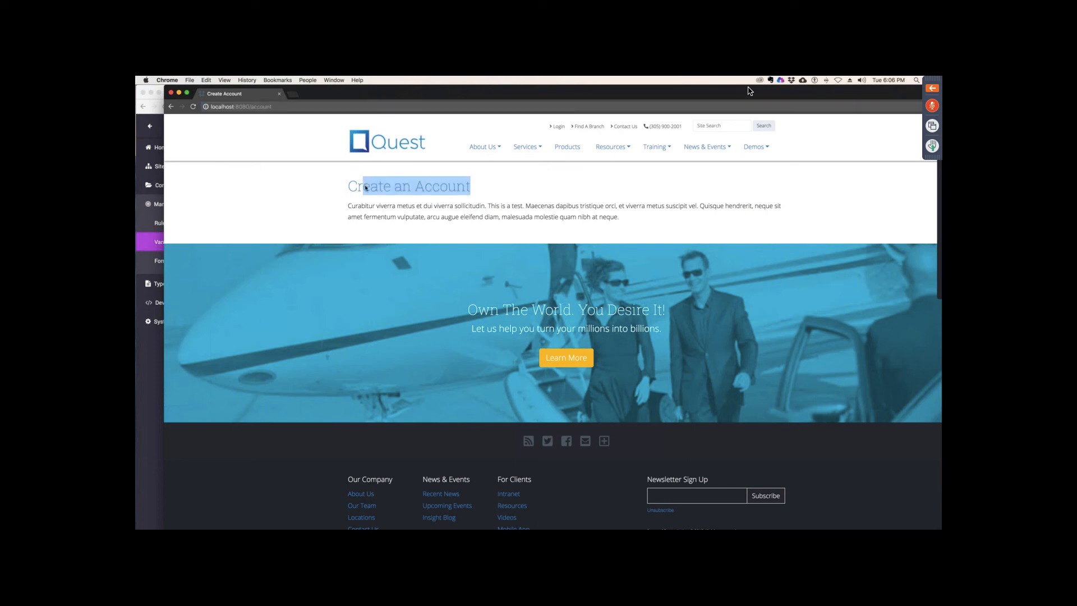
{"action": "key", "text": "super+l"}
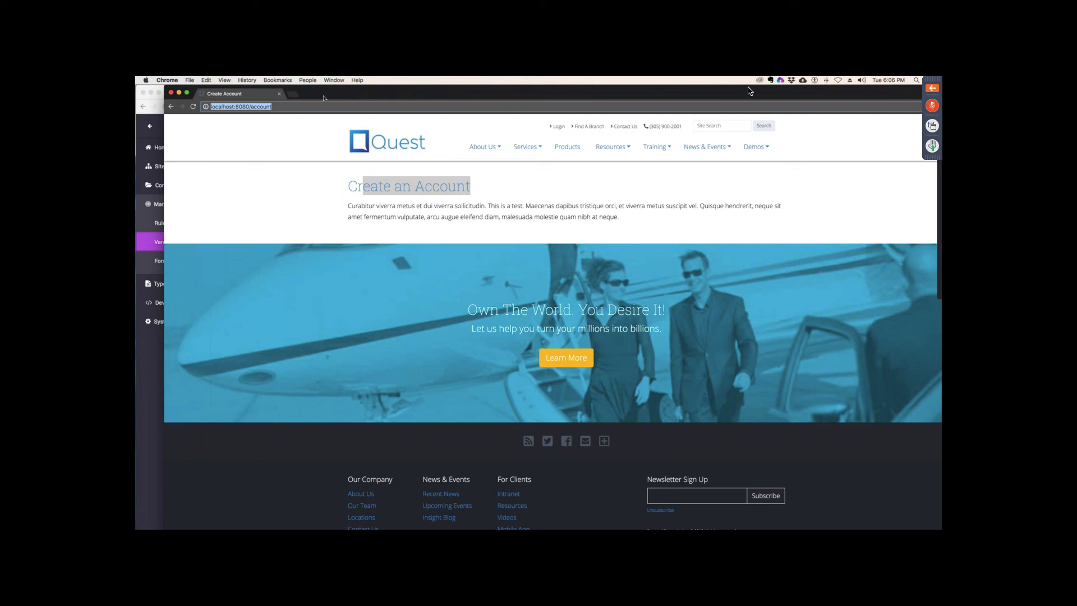
Step: Move the incognito window aside and examine the Action column of the Vanity URLs list in dotCMS
{"action": "left_click_drag", "start_coordinate": [356, 93], "coordinate": [940, 93]}
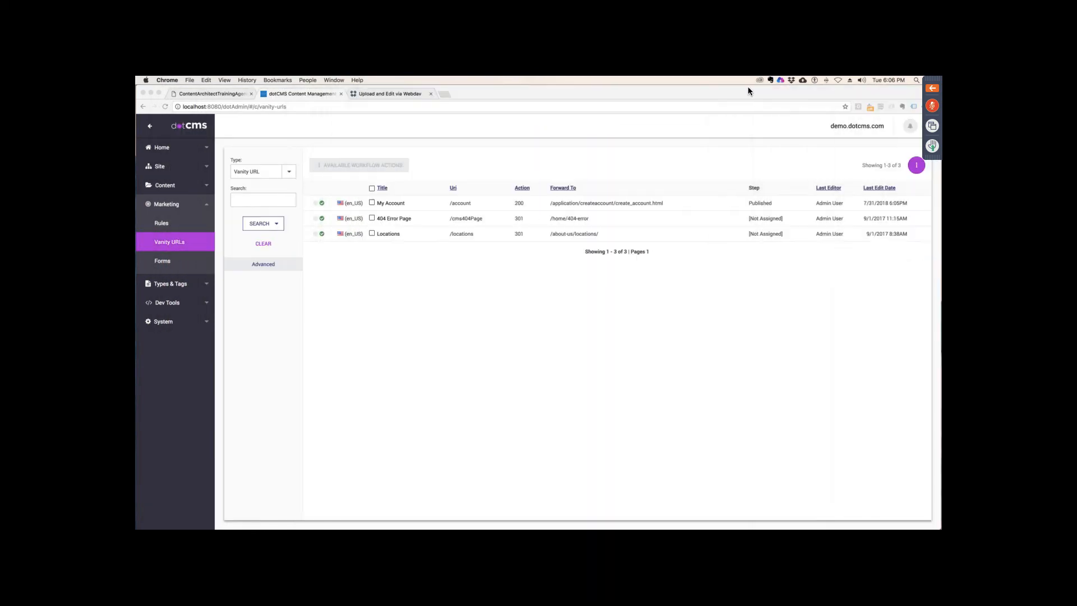
{"action": "left_click", "coordinate": [389, 145]}
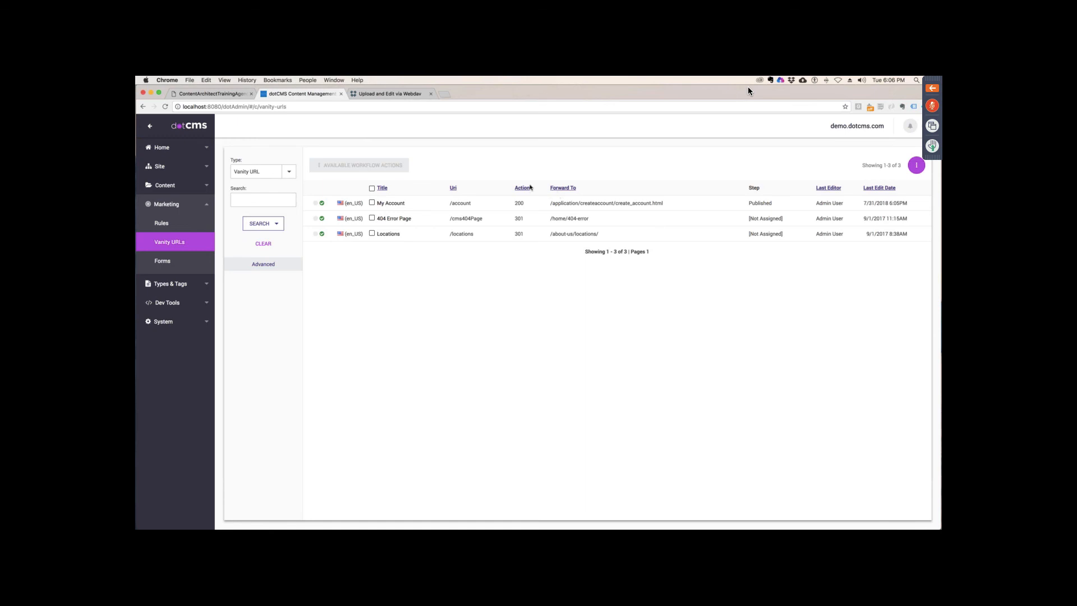
{"action": "double_click", "coordinate": [530, 187]}
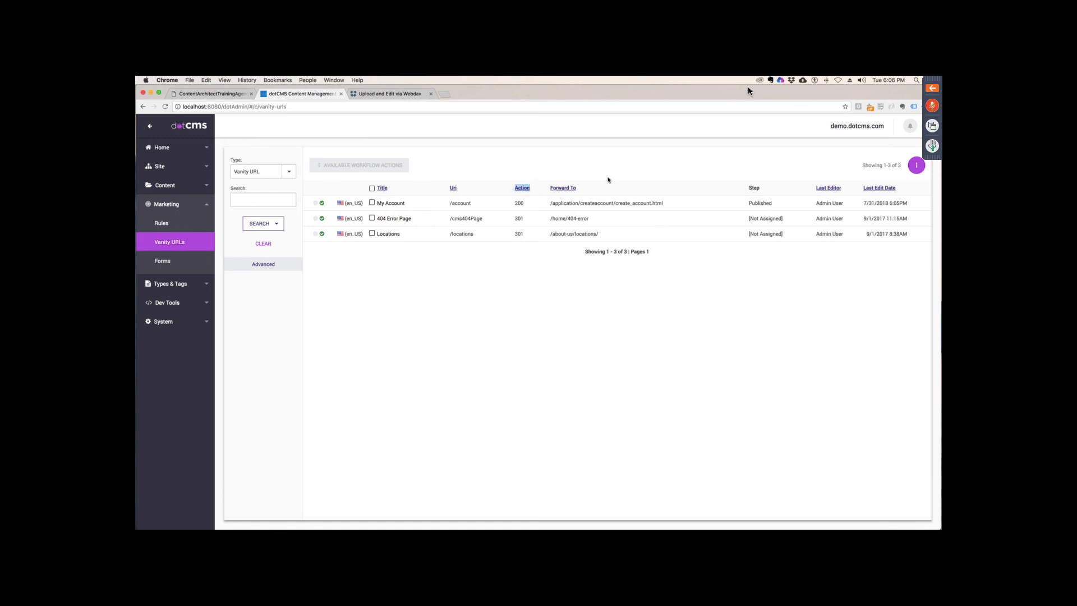